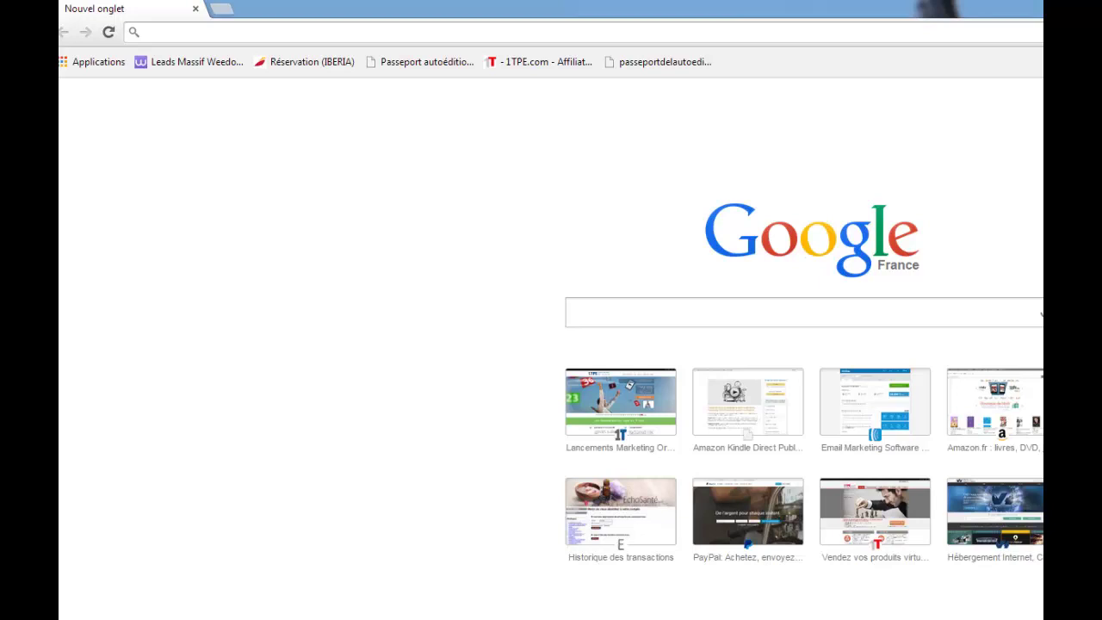
left_click(520, 29)
type("w")
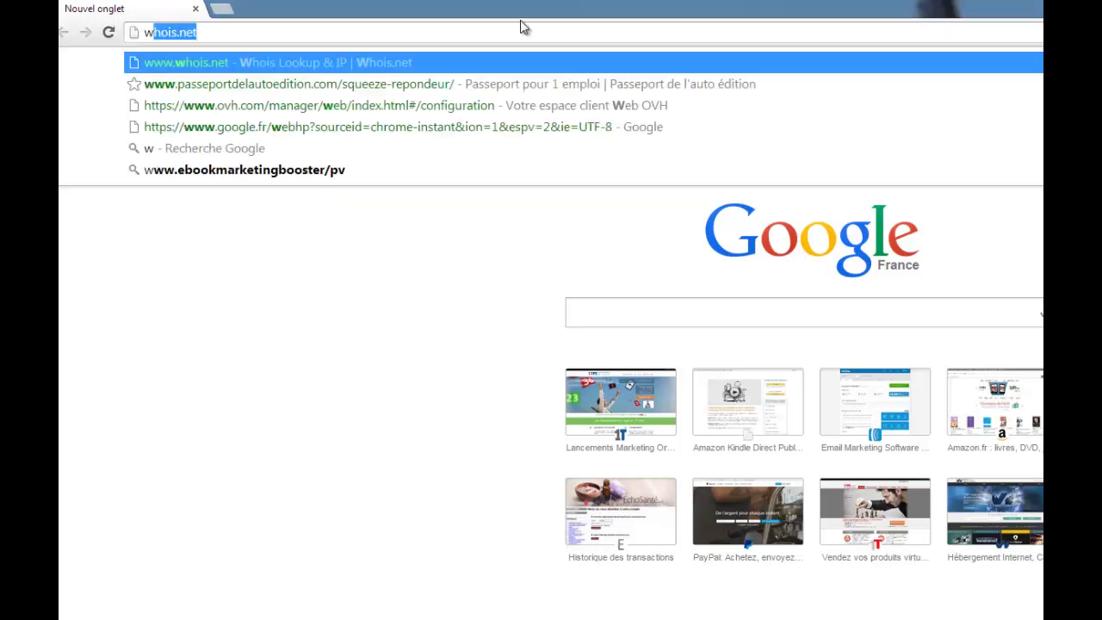
type("ww.ovh")
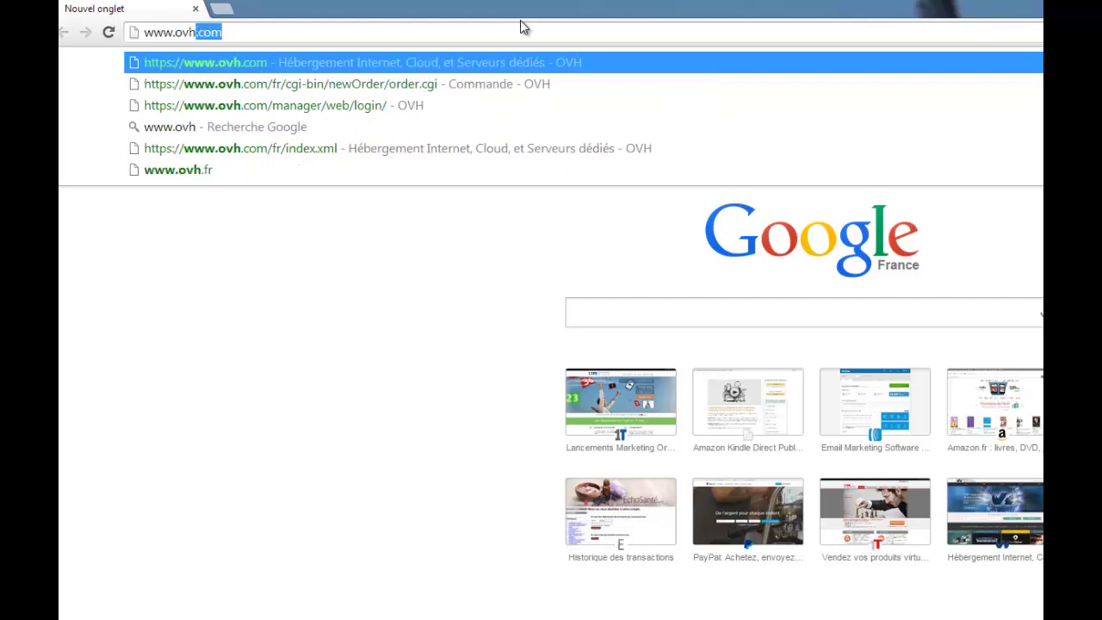
key("Return")
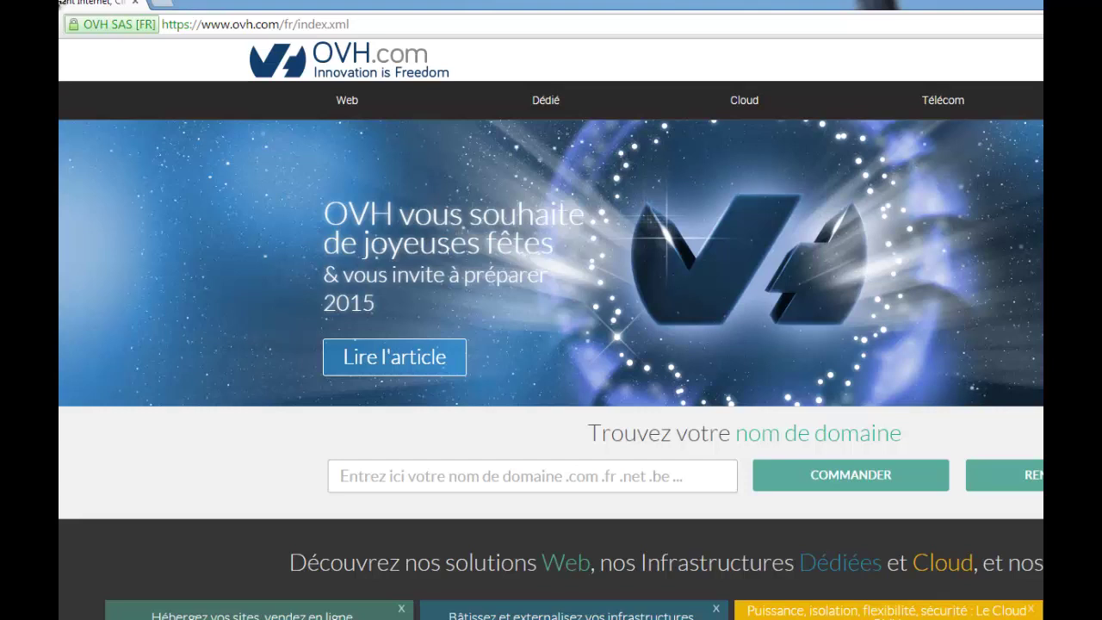
Search for the domain name leguidedesastucieux and order its .com extension.
left_click(375, 476)
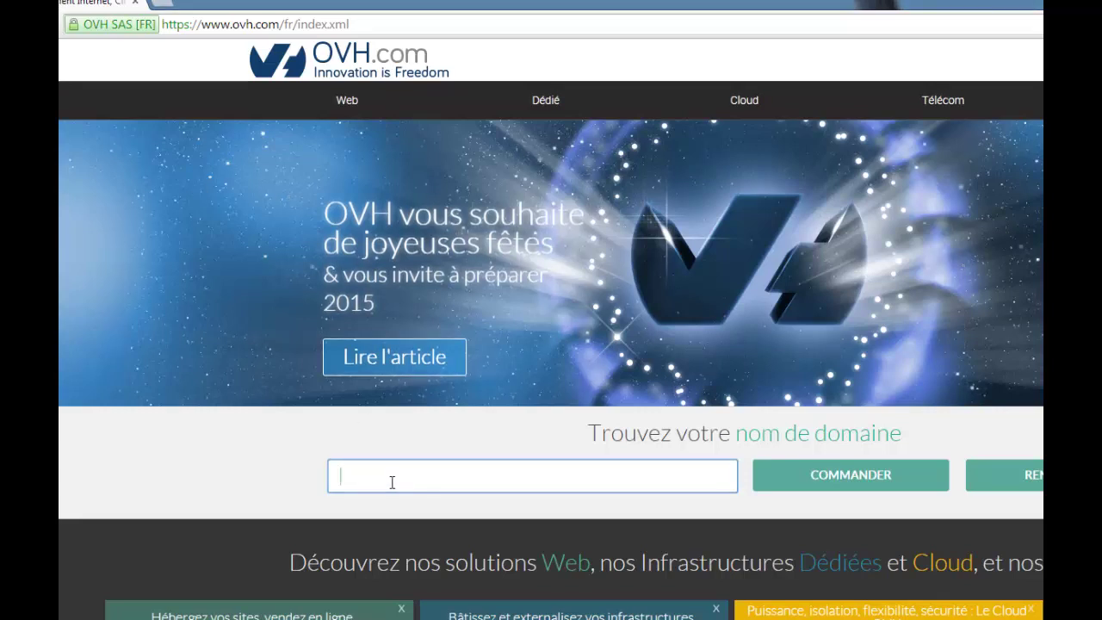
type("leguide")
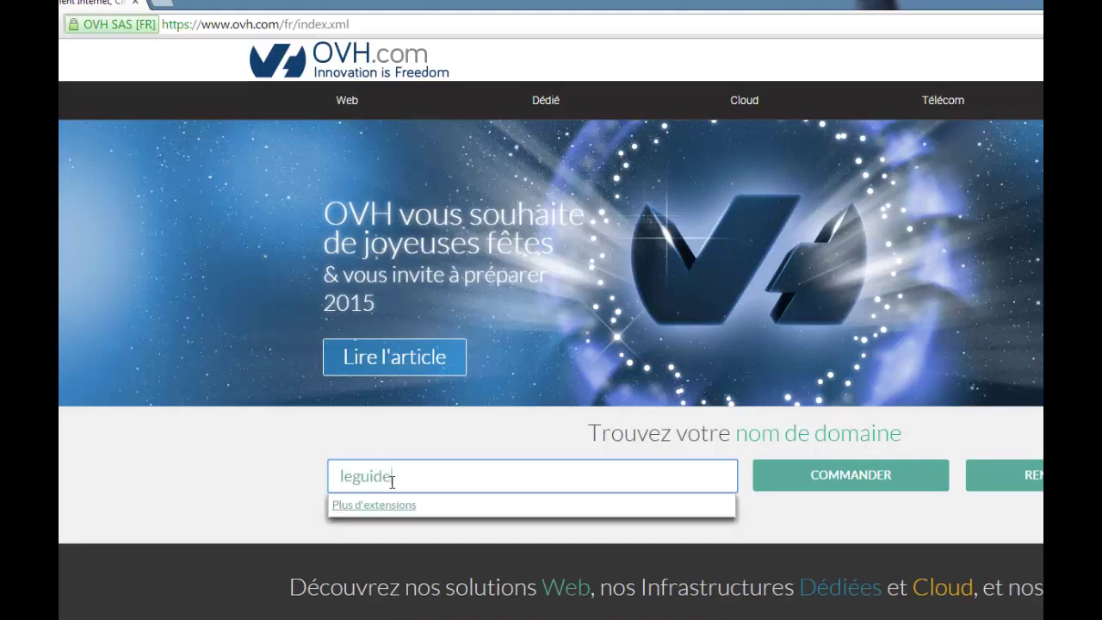
type("-les")
type("astucieux")
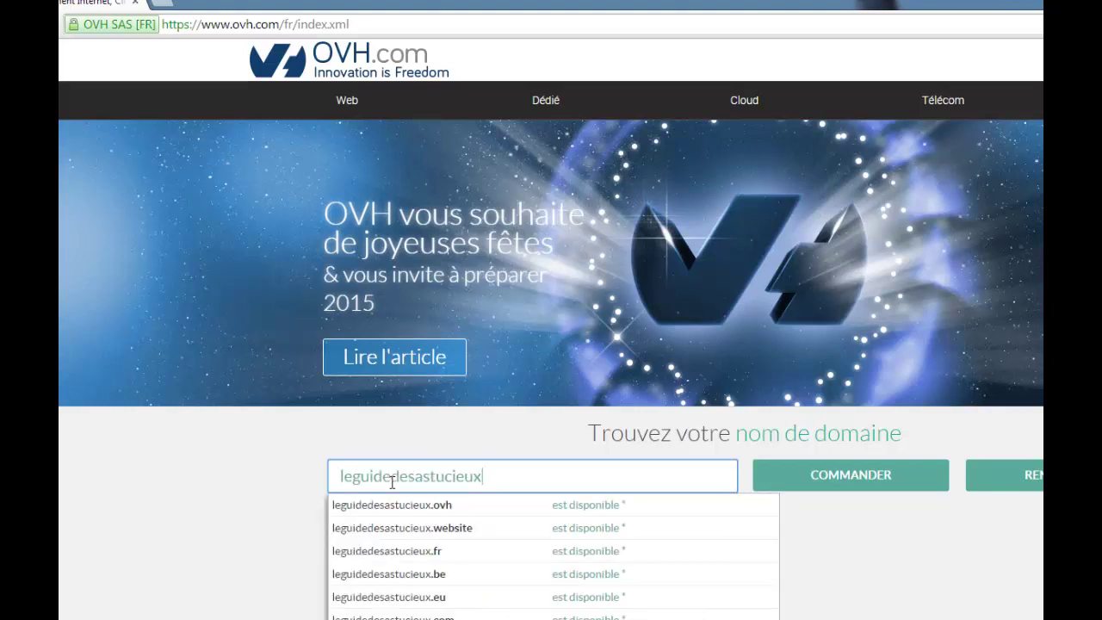
key("Escape")
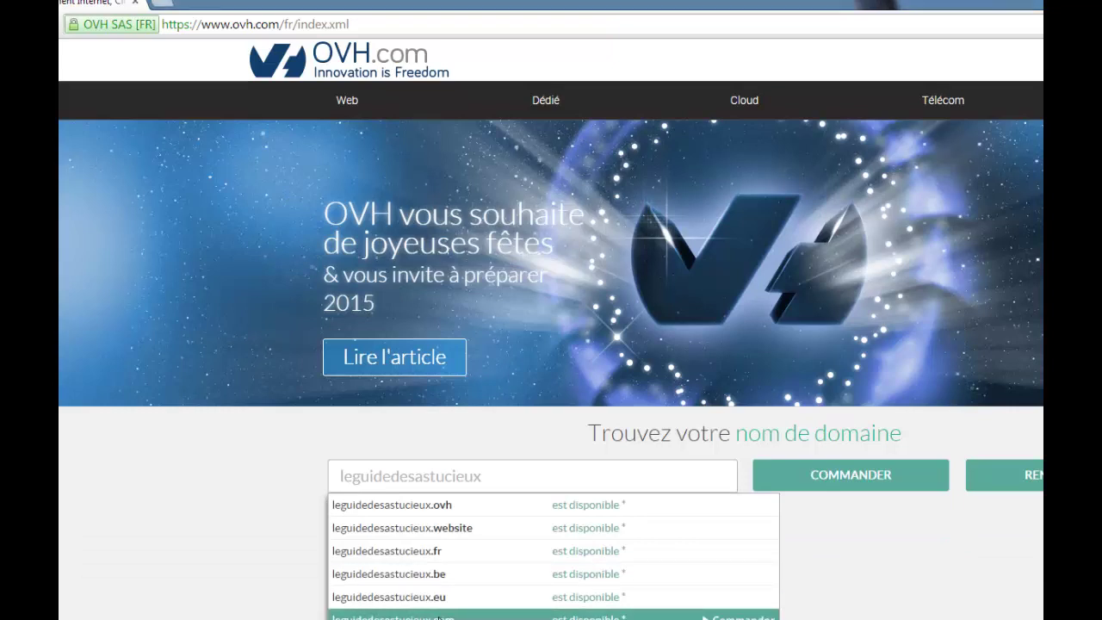
left_click(438, 618)
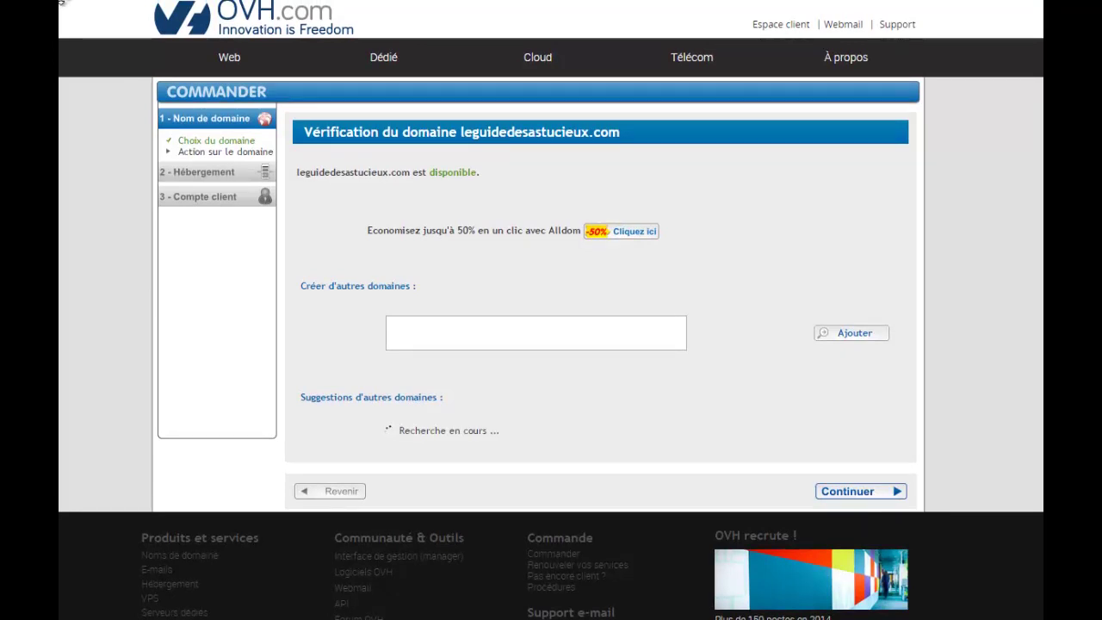
Check the domain's availability, continue the order, and choose the Gold offer with DNS Classique.
left_click_drag(484, 173, 429, 172)
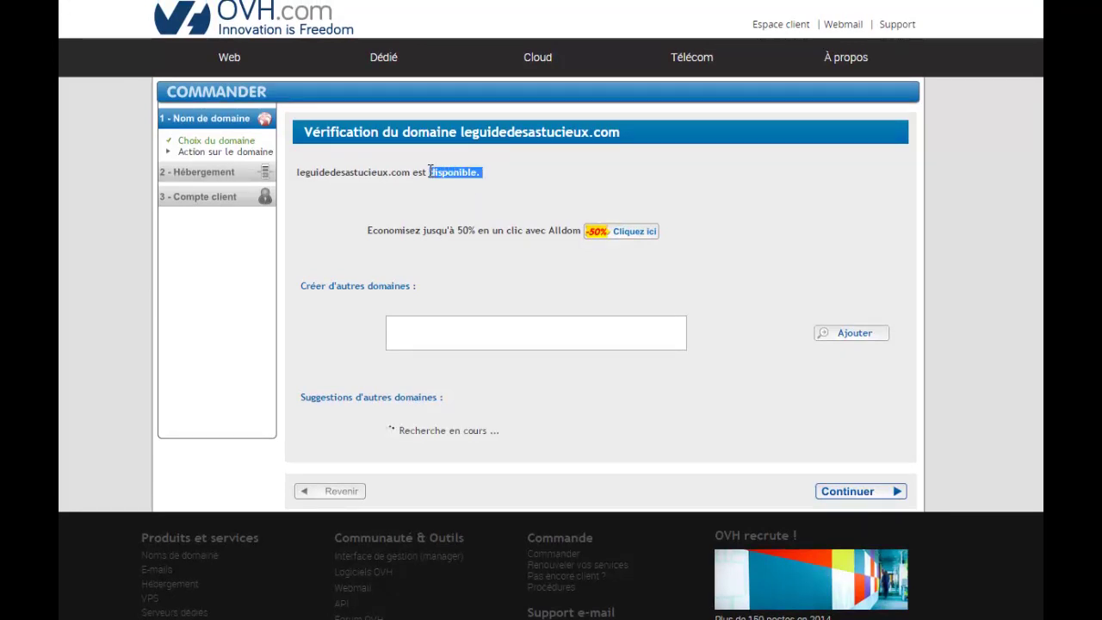
left_click(864, 491)
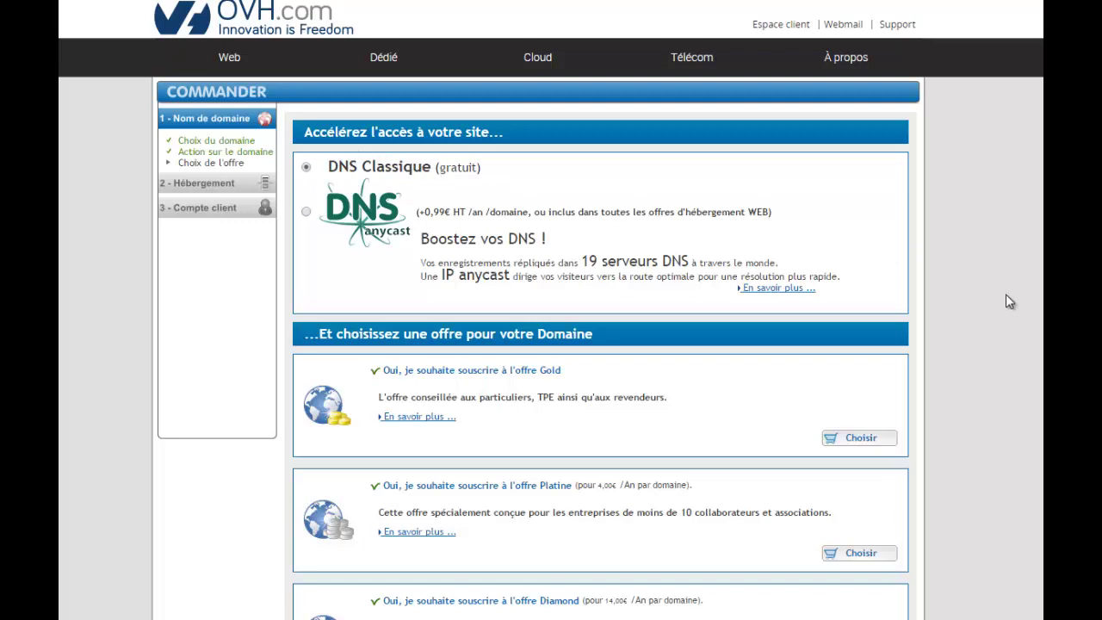
scroll(987, 348, "down", 1)
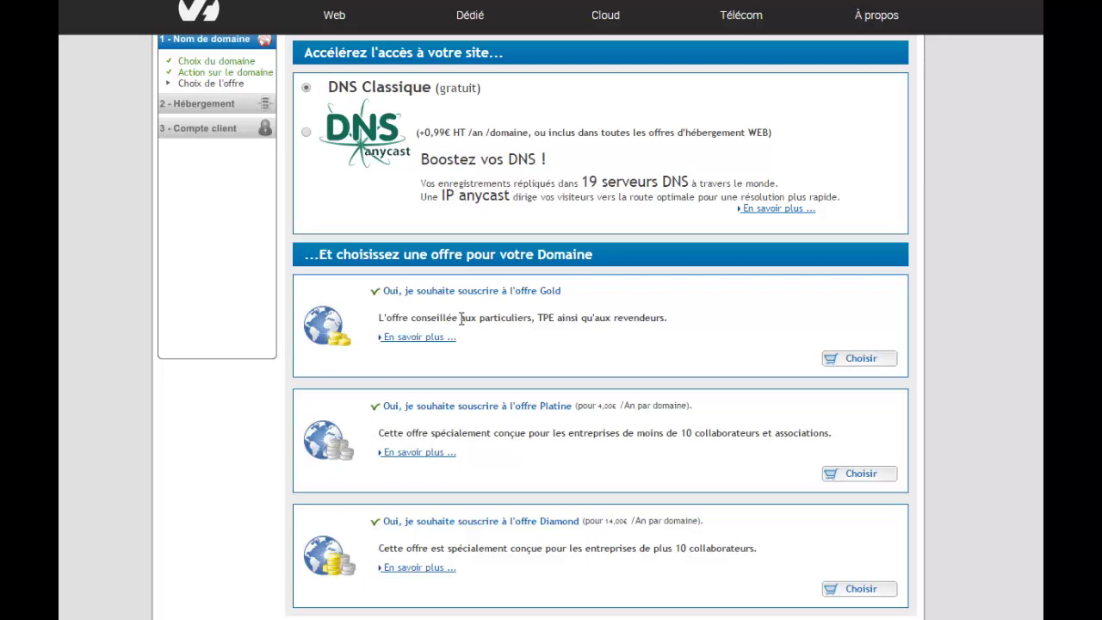
left_click(848, 365)
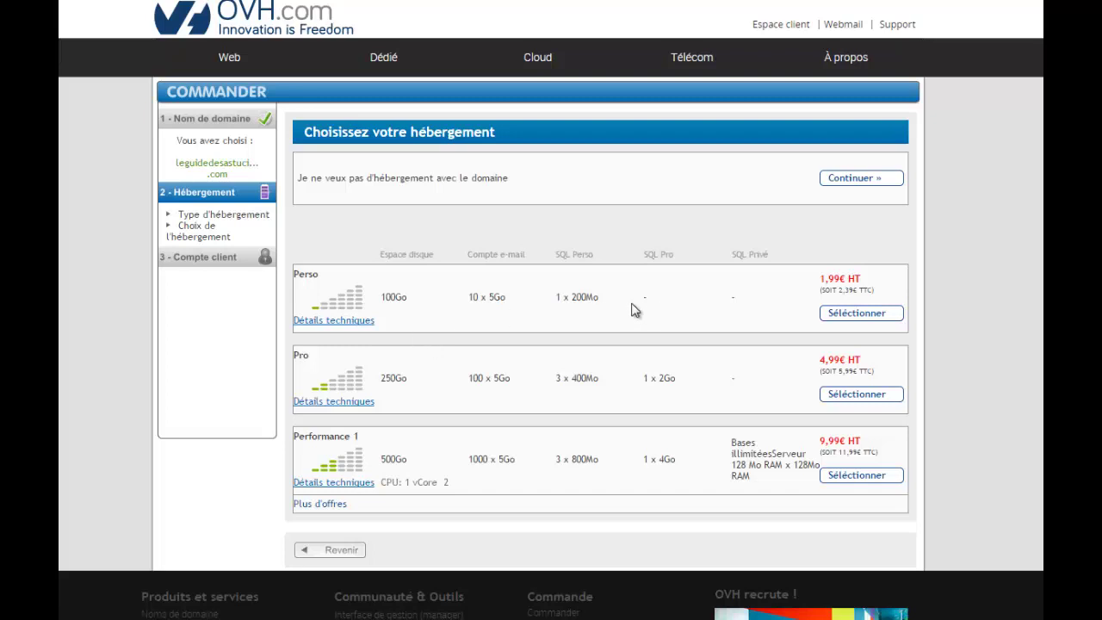
Choose the Perso hosting plan with the included GéoCache 3 PoP accelerator.
left_click(855, 317)
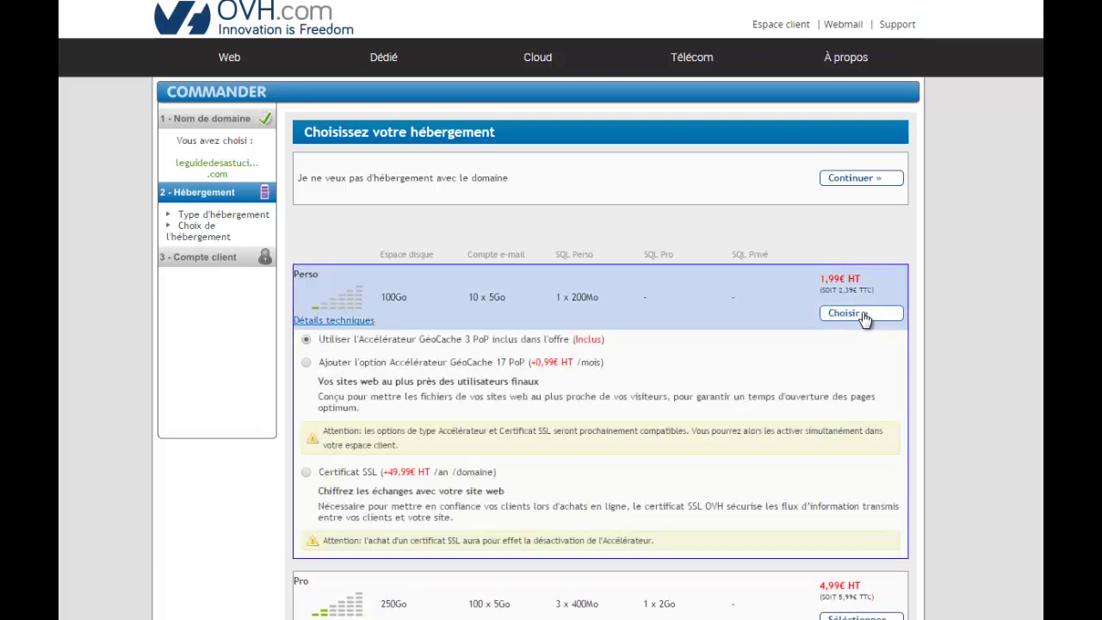
scroll(965, 346, "down", 1)
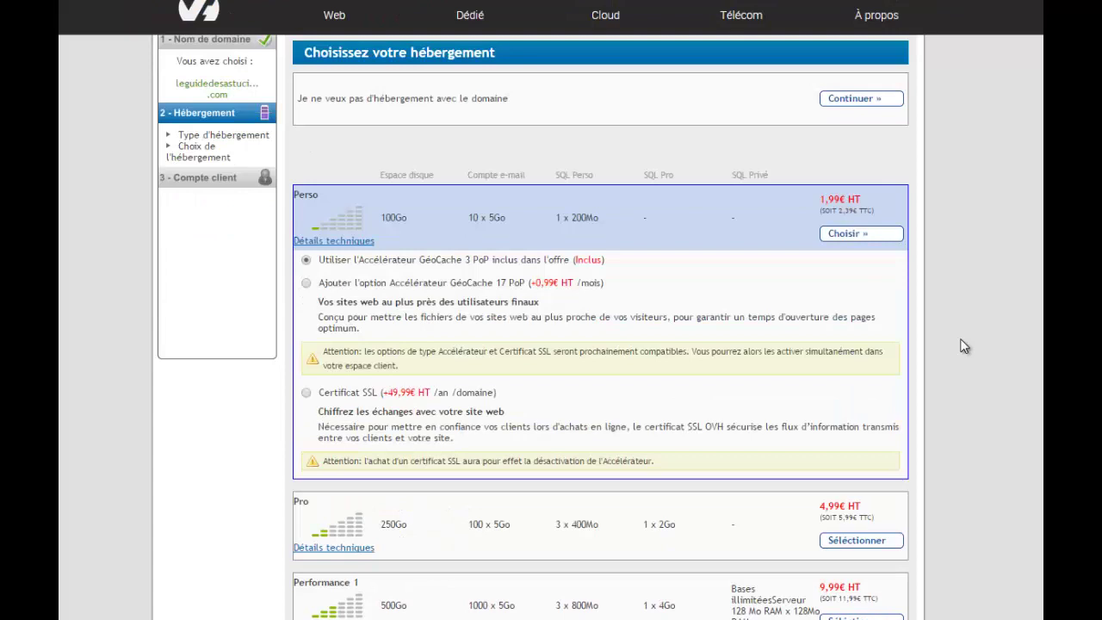
left_click(851, 234)
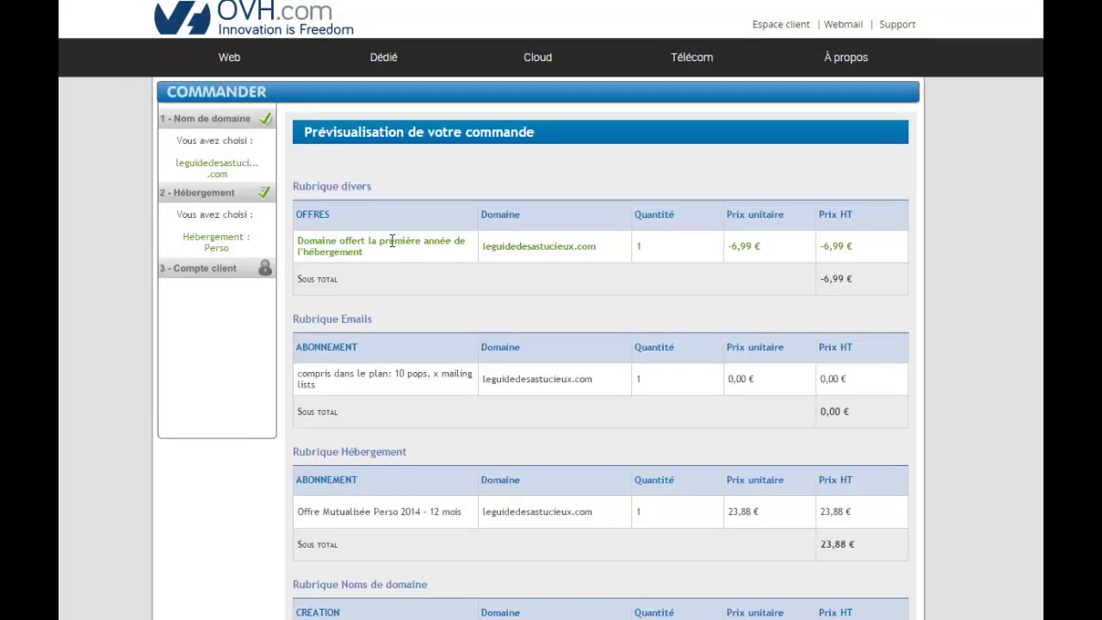
Review the free first-year domain offer, total price and domain name in the order preview, and proceed to customer identification.
left_click_drag(357, 241, 467, 243)
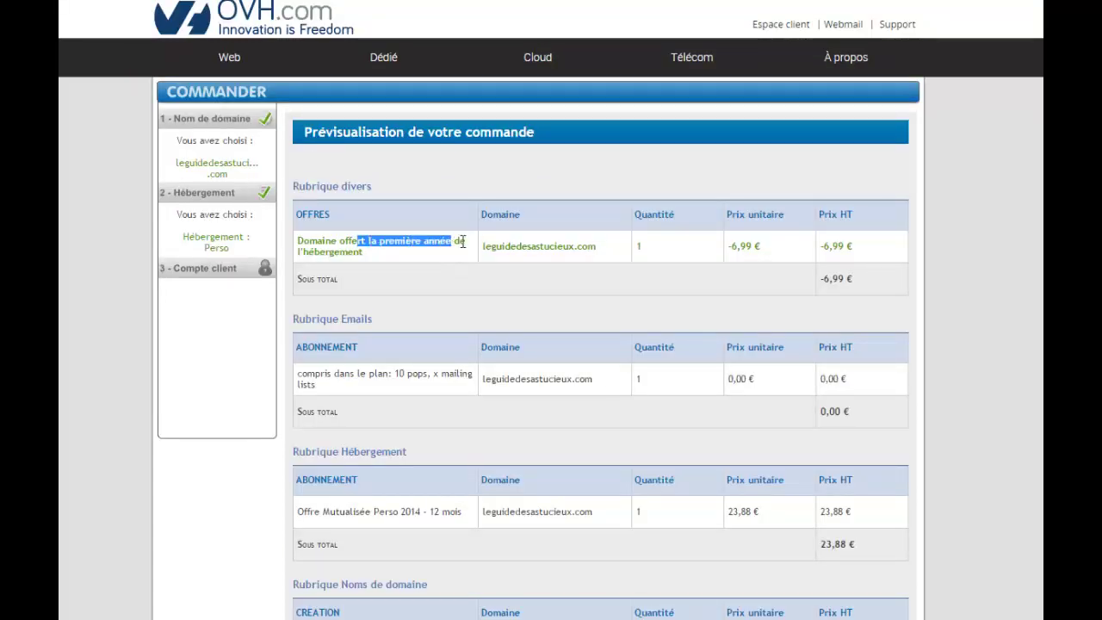
left_click(965, 328)
scroll(964, 327, "down", 5)
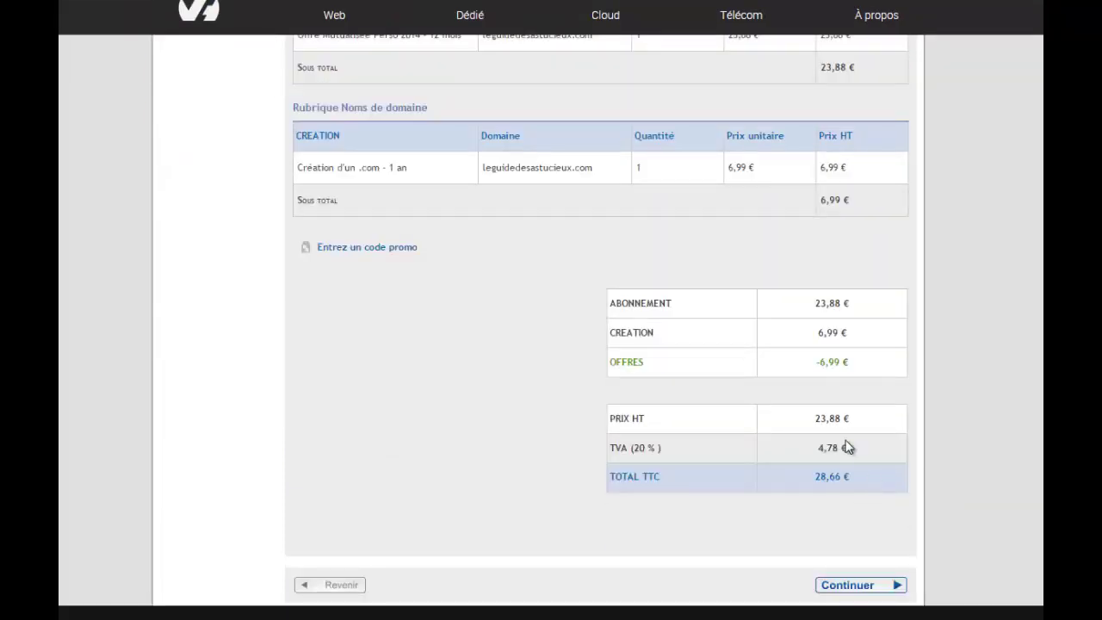
left_click_drag(865, 478, 813, 479)
left_click_drag(853, 362, 816, 361)
scroll(984, 388, "down", 2)
left_click(868, 512)
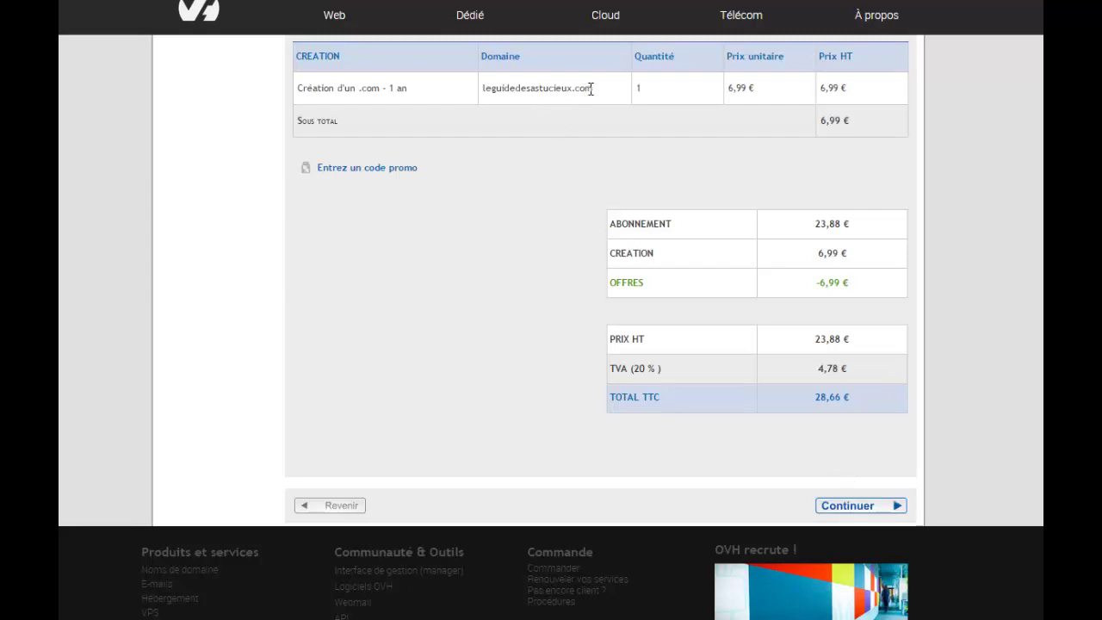
left_click_drag(594, 87, 481, 88)
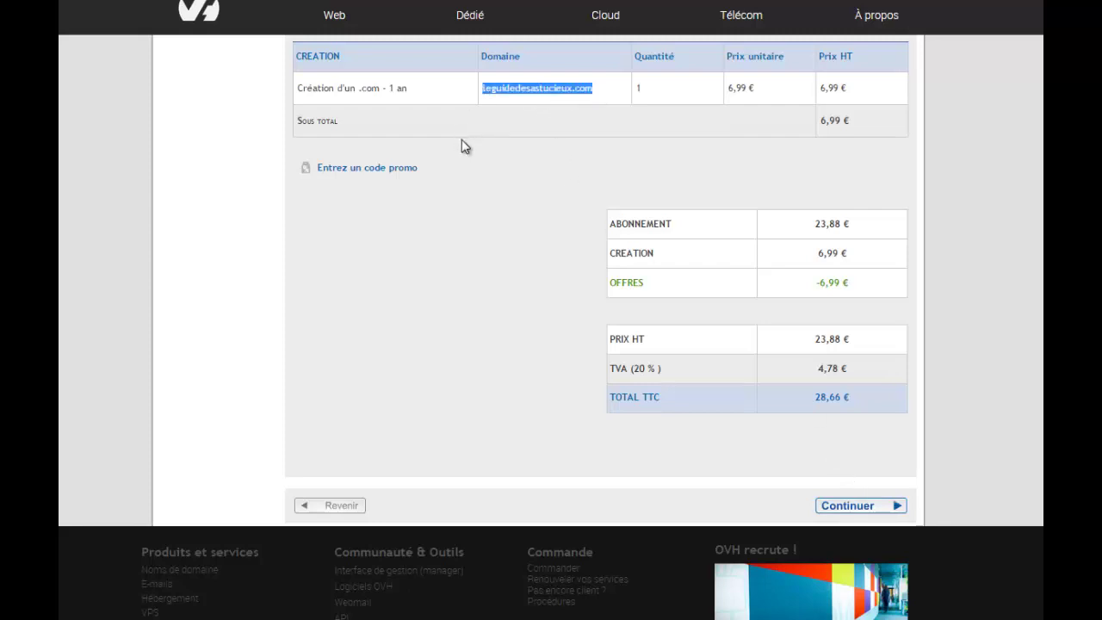
left_click(843, 506)
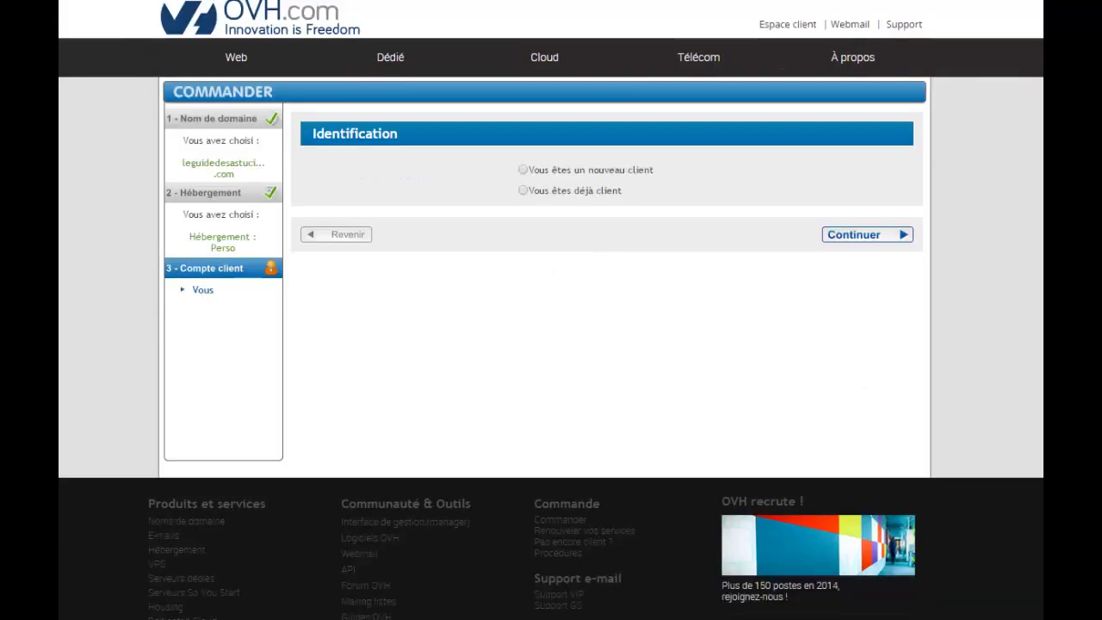
Display the new-customer registration form and examine its general, profile and contact fields.
left_click(524, 170)
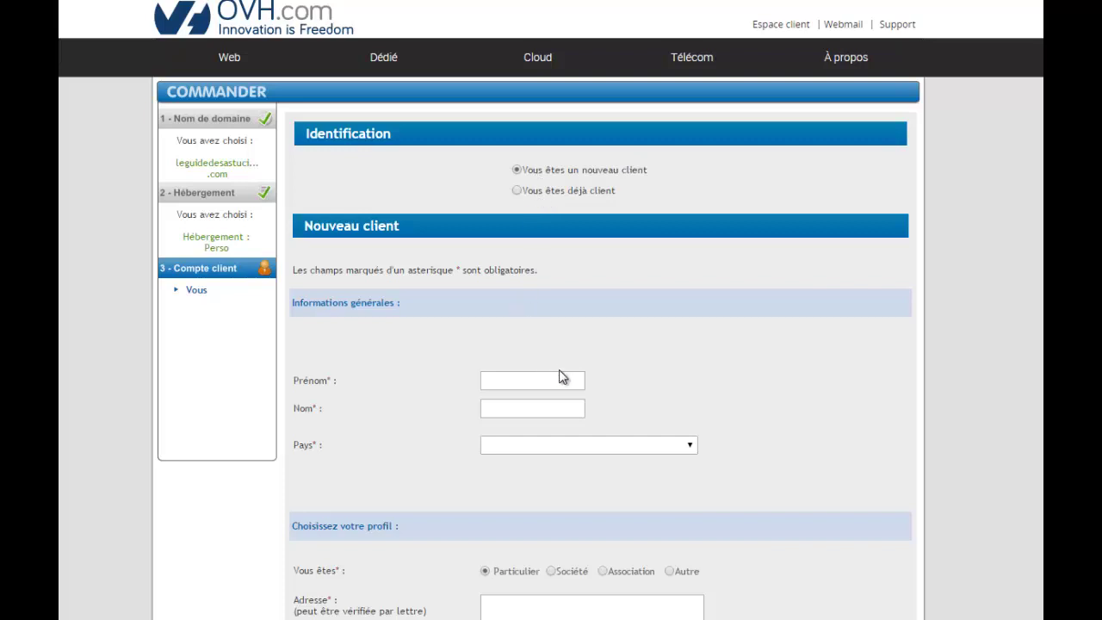
scroll(560, 377, "down", 5)
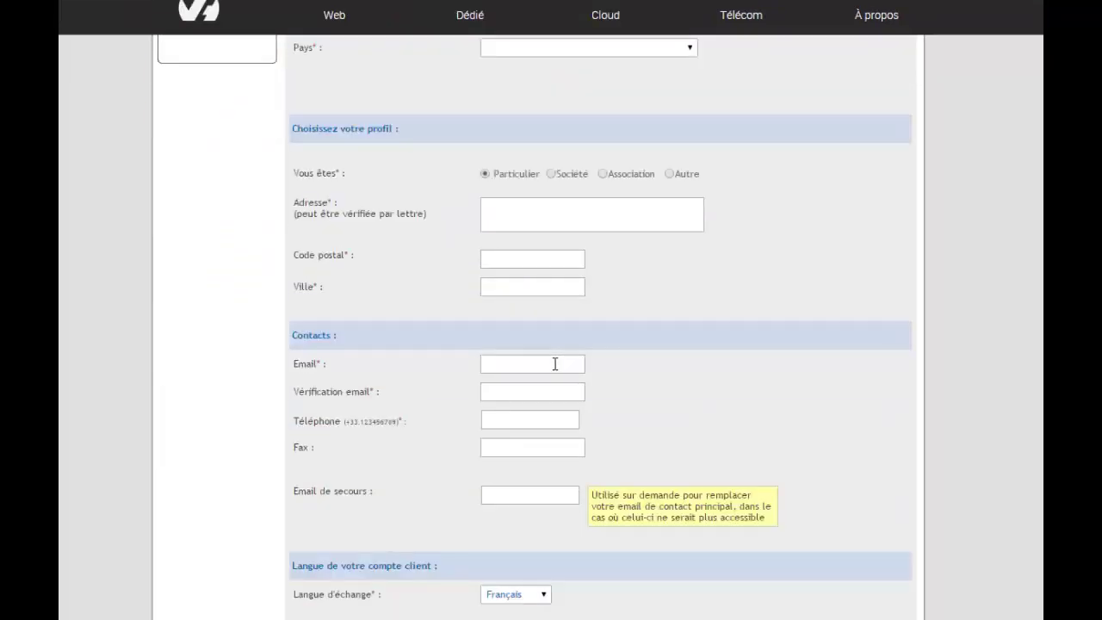
scroll(555, 364, "down", 1)
scroll(555, 363, "down", 2)
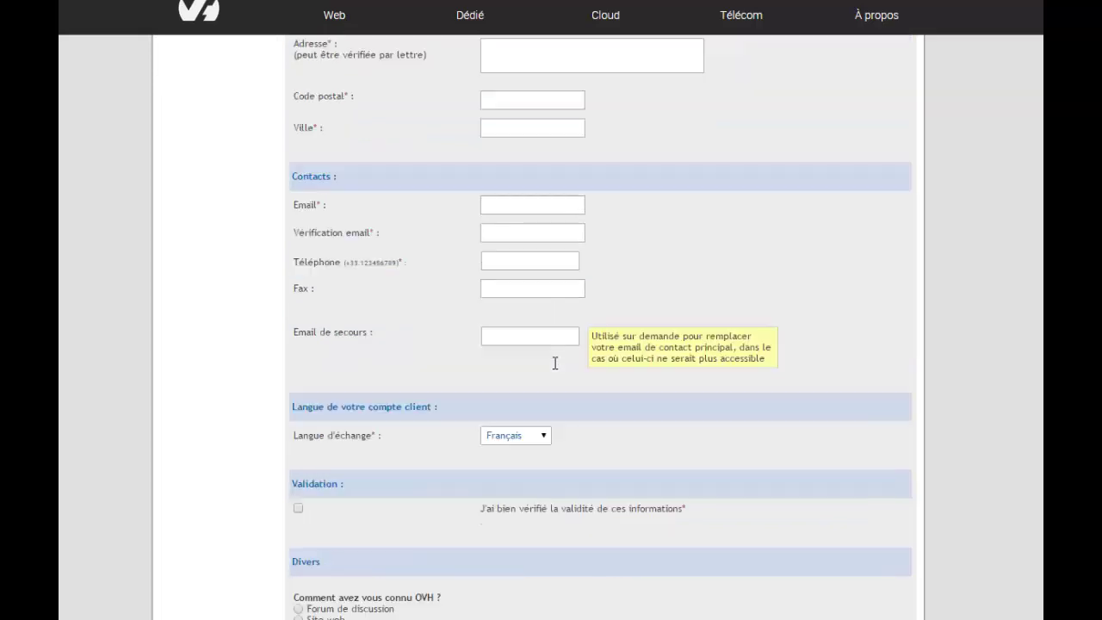
scroll(553, 363, "up", 6)
scroll(545, 394, "up", 2)
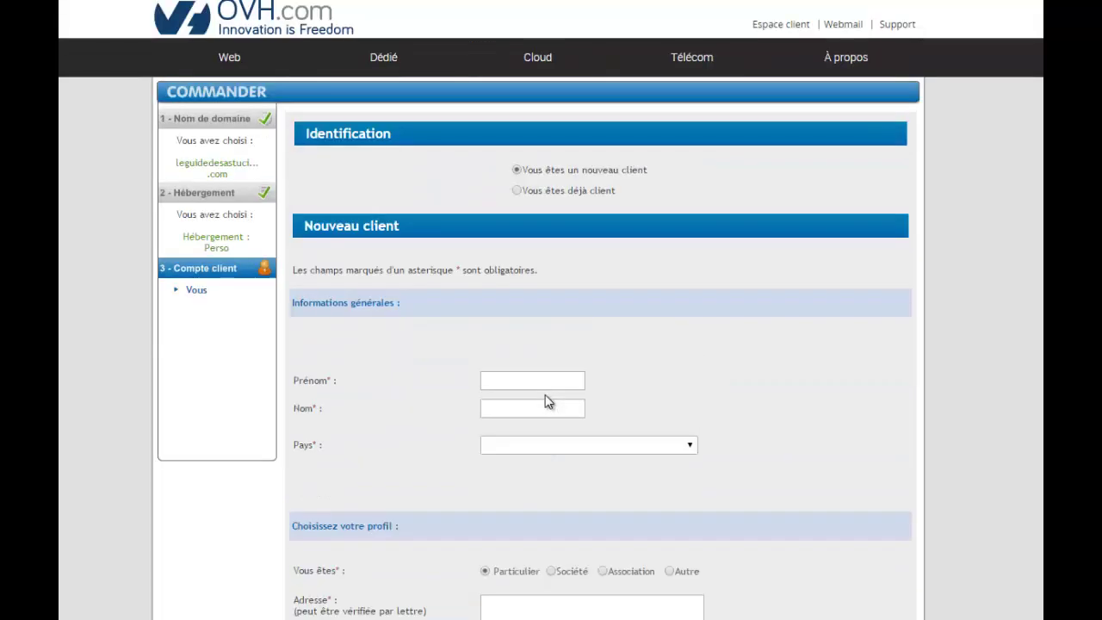
Identify as an existing customer and replace the prefilled client identifier with the account's own customer ID.
left_click(522, 190)
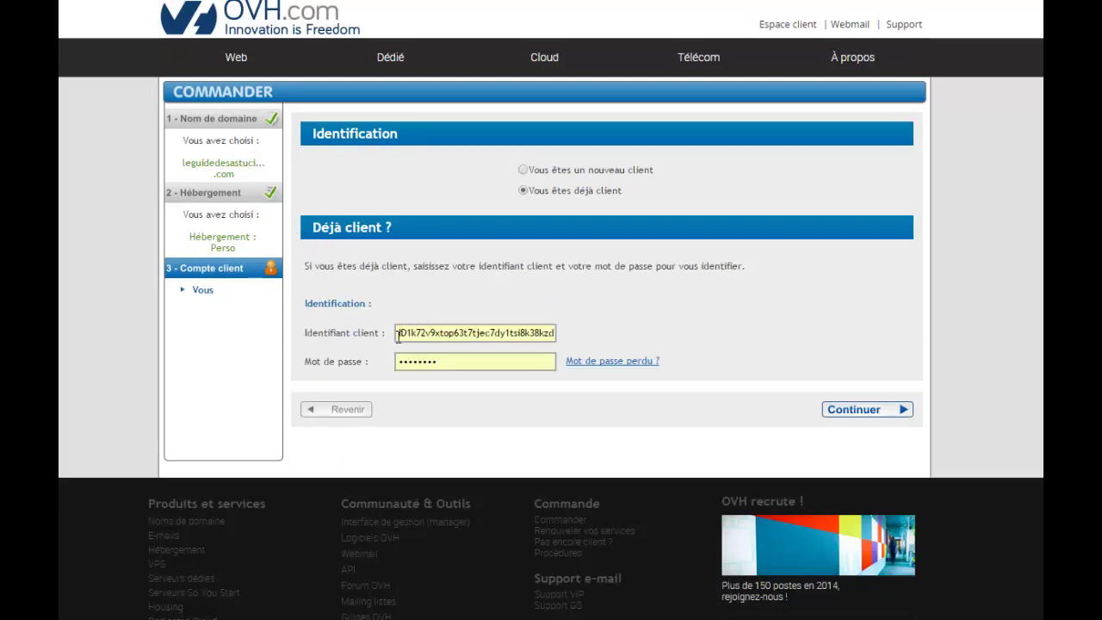
left_click_drag(398, 333, 625, 340)
key("BackSpace")
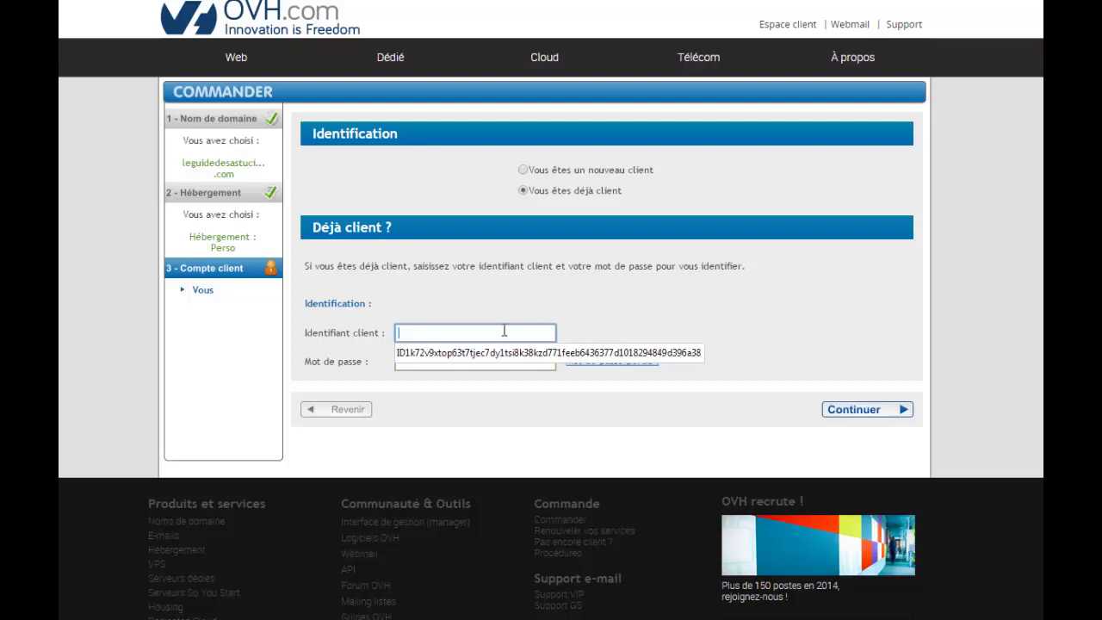
right_click(423, 331)
left_click(461, 421)
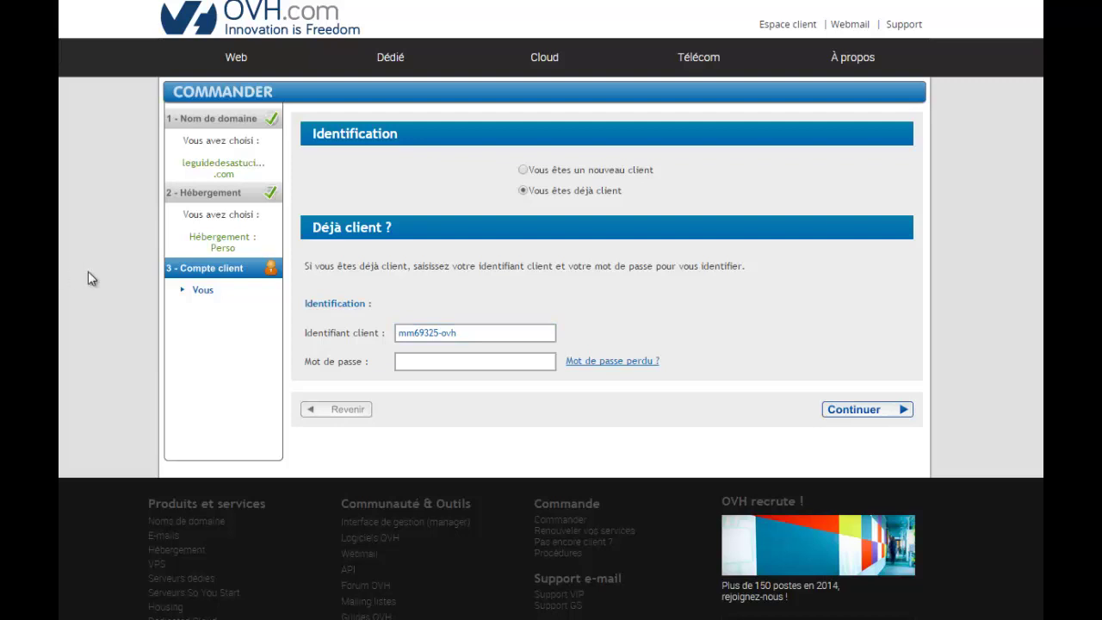
Paste the account password and submit the existing-customer login.
left_click(417, 360)
right_click(400, 360)
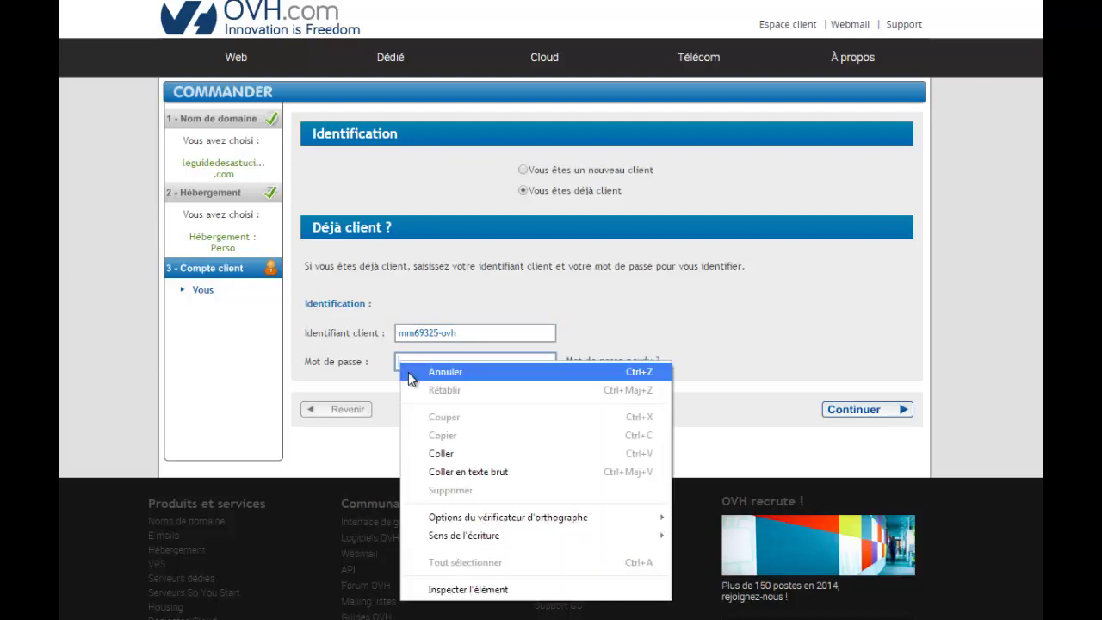
left_click(455, 453)
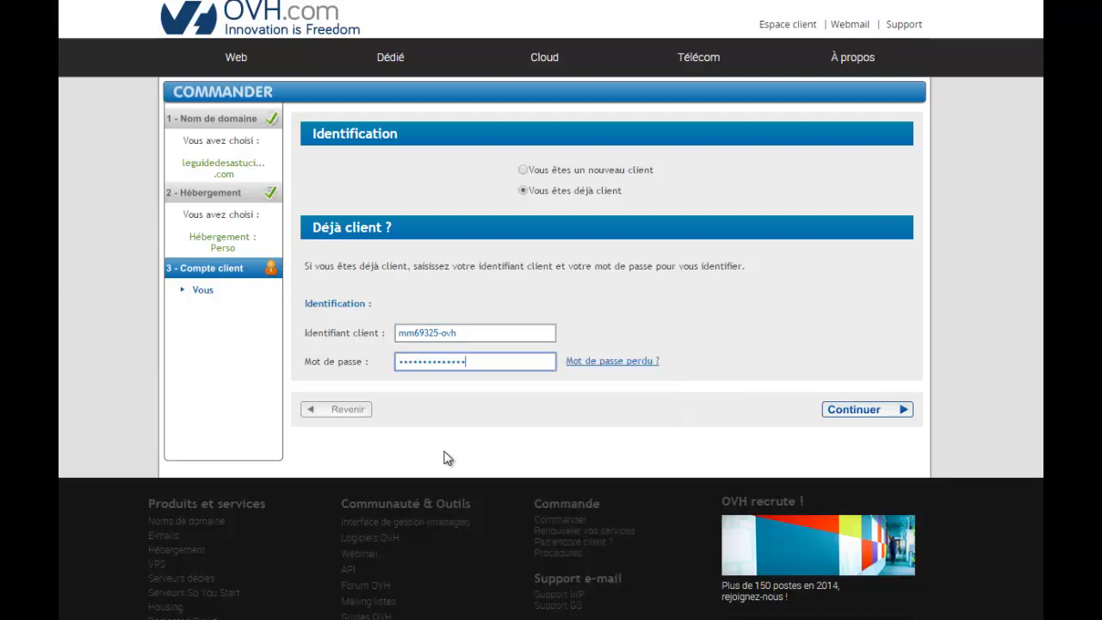
left_click(868, 417)
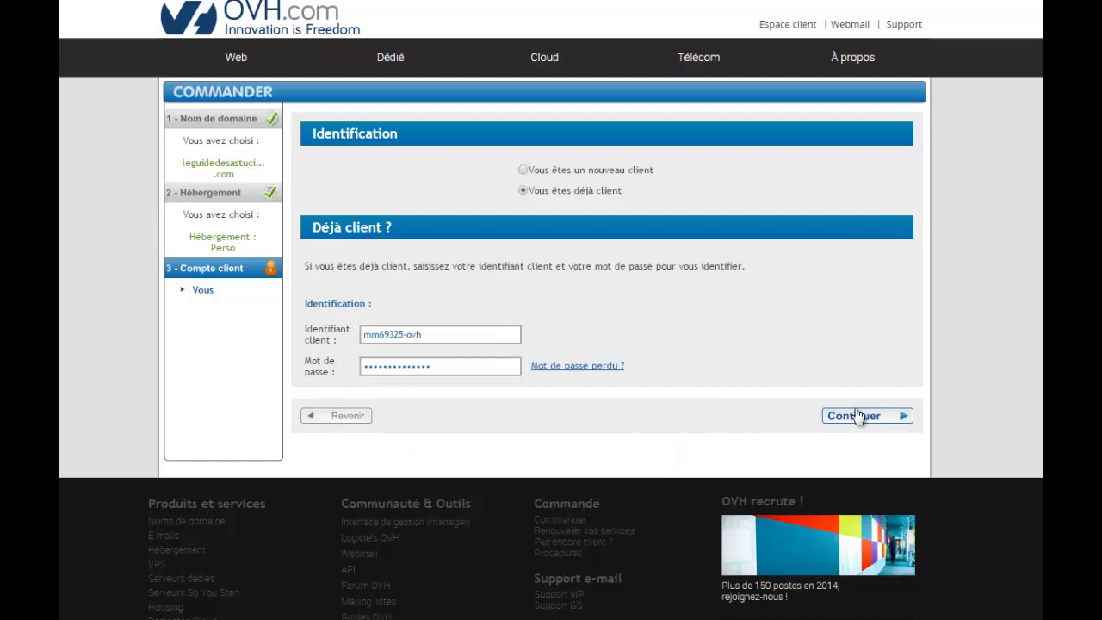
Paste the account password again and resubmit the customer login.
right_click(408, 400)
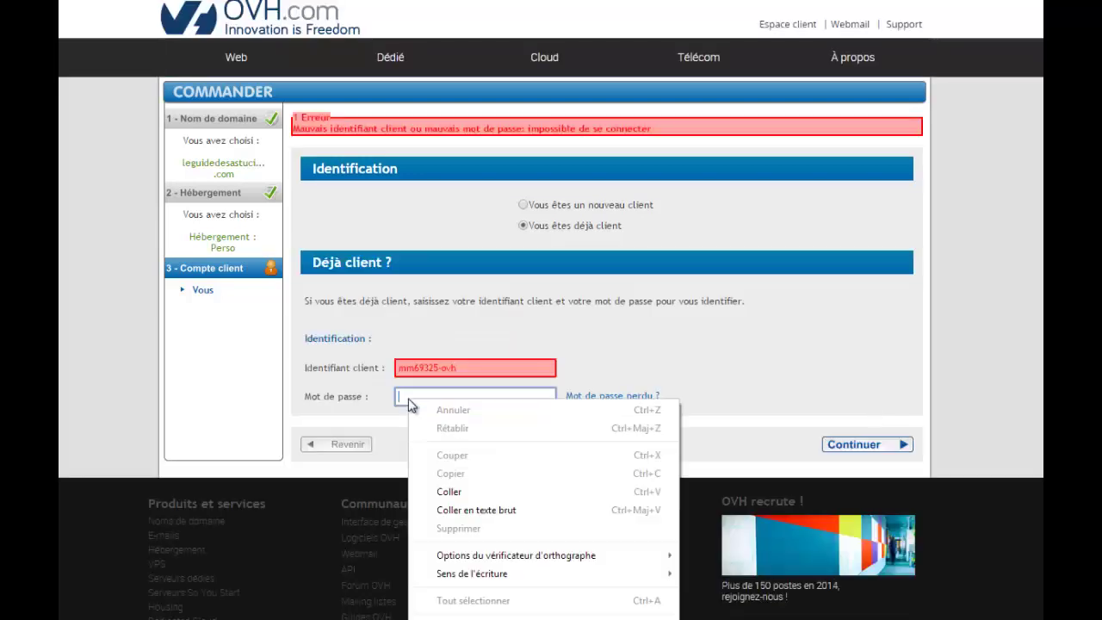
left_click(454, 492)
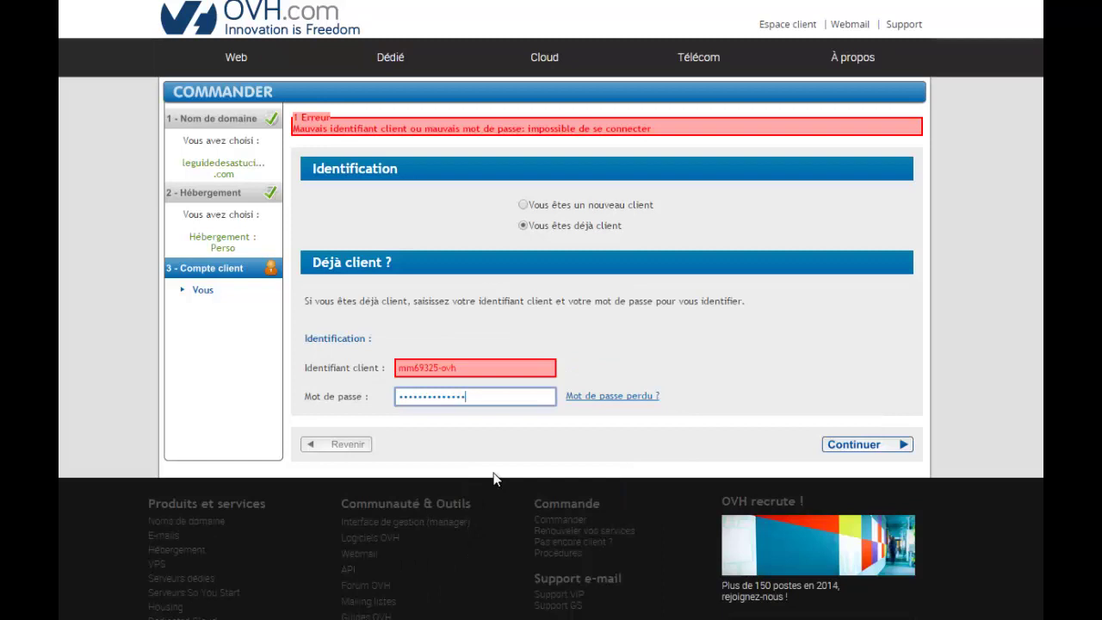
left_click(892, 446)
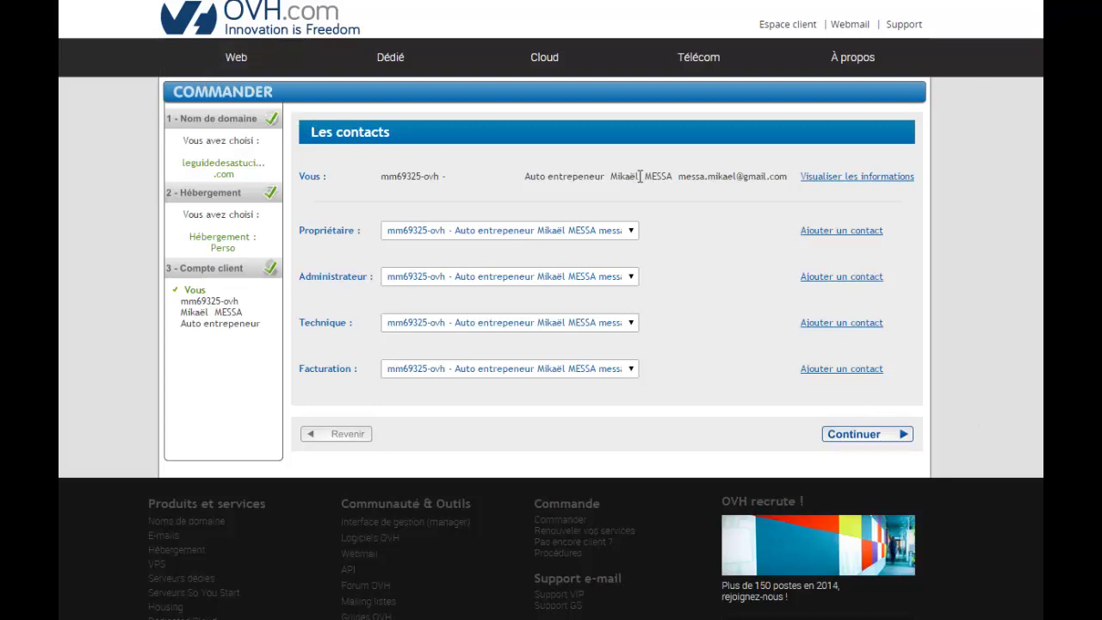
Check the customer's contact details and proceed to contract validation with the preselected owner, administrator, technical and billing contacts.
left_click_drag(609, 175, 681, 176)
left_click_drag(790, 177, 695, 176)
left_click_drag(454, 176, 603, 440)
left_click(603, 439)
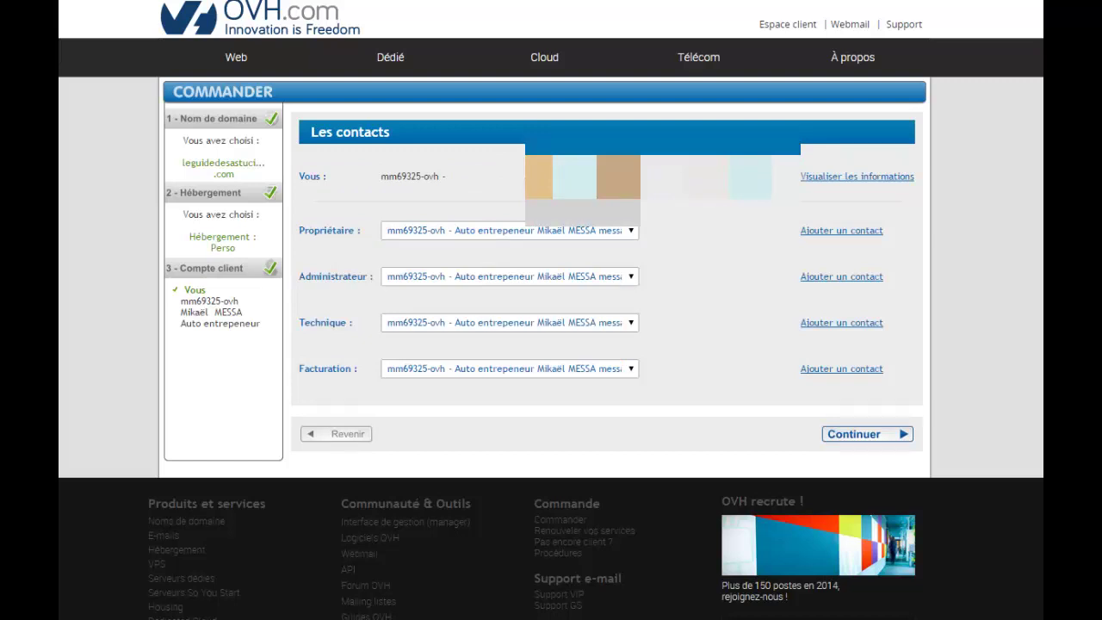
left_click(857, 435)
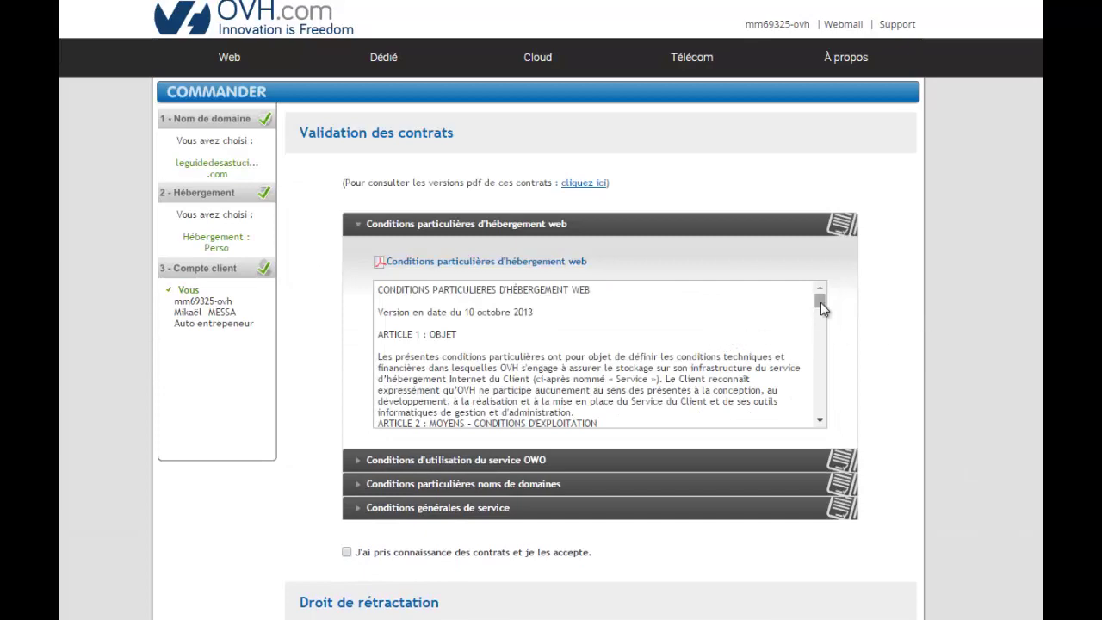
Review the contract conditions, accept them together with the waiver of the right of withdrawal, and continue to the order form.
left_click_drag(820, 310, 826, 420)
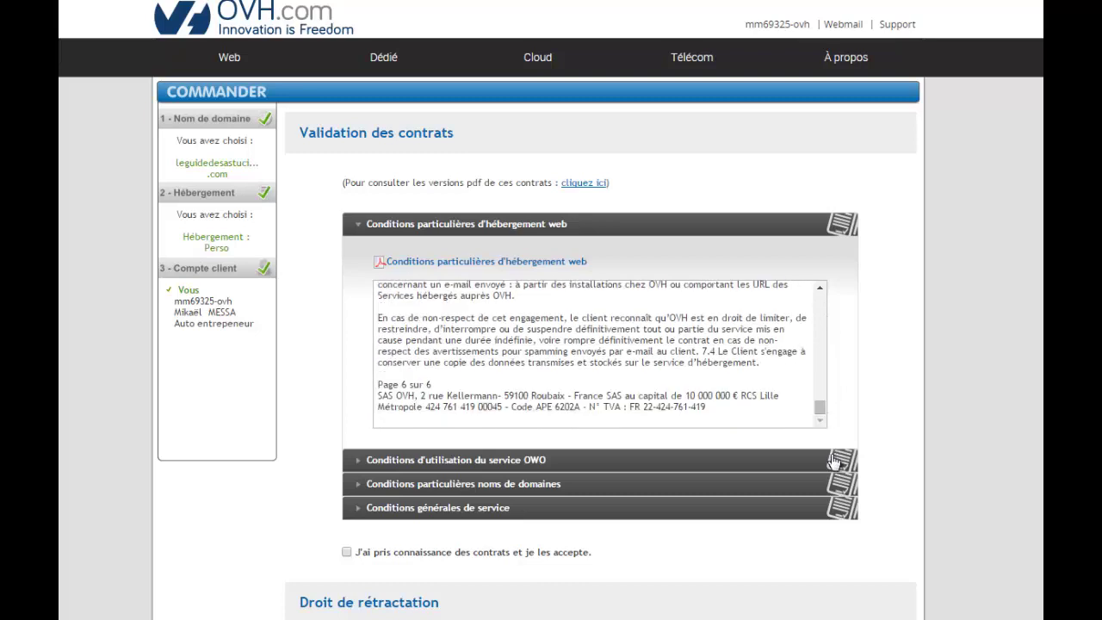
left_click(457, 465)
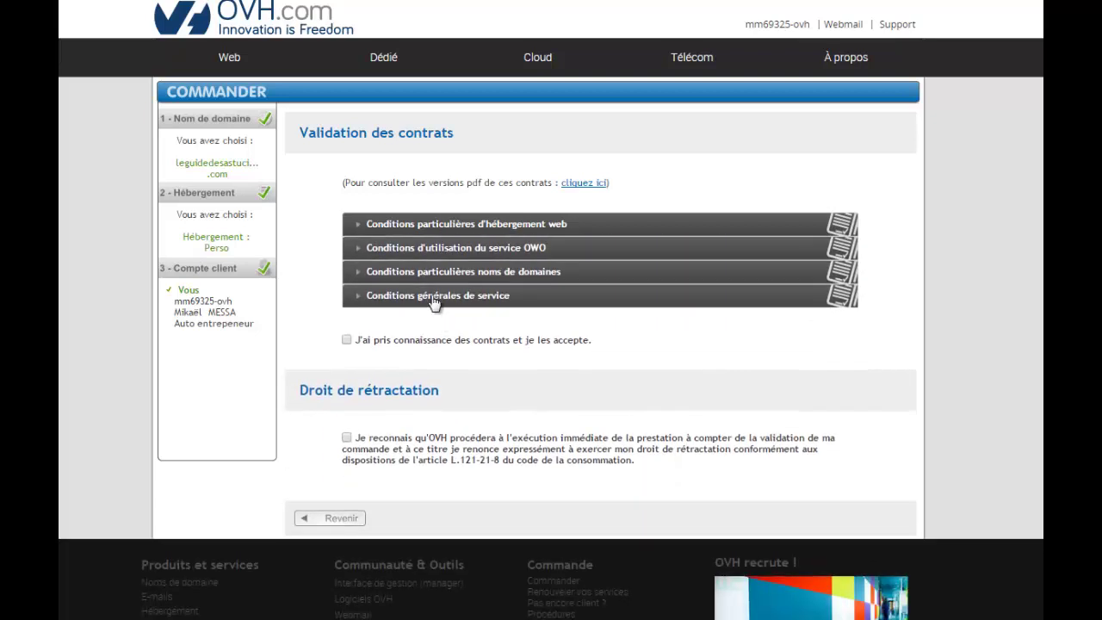
left_click(435, 304)
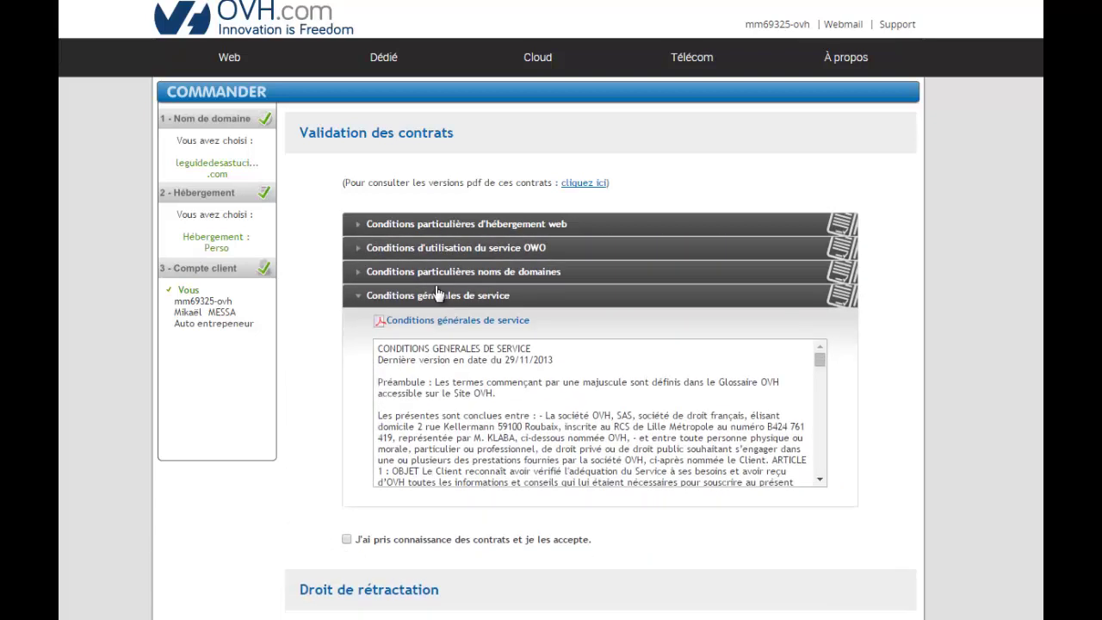
left_click(439, 272)
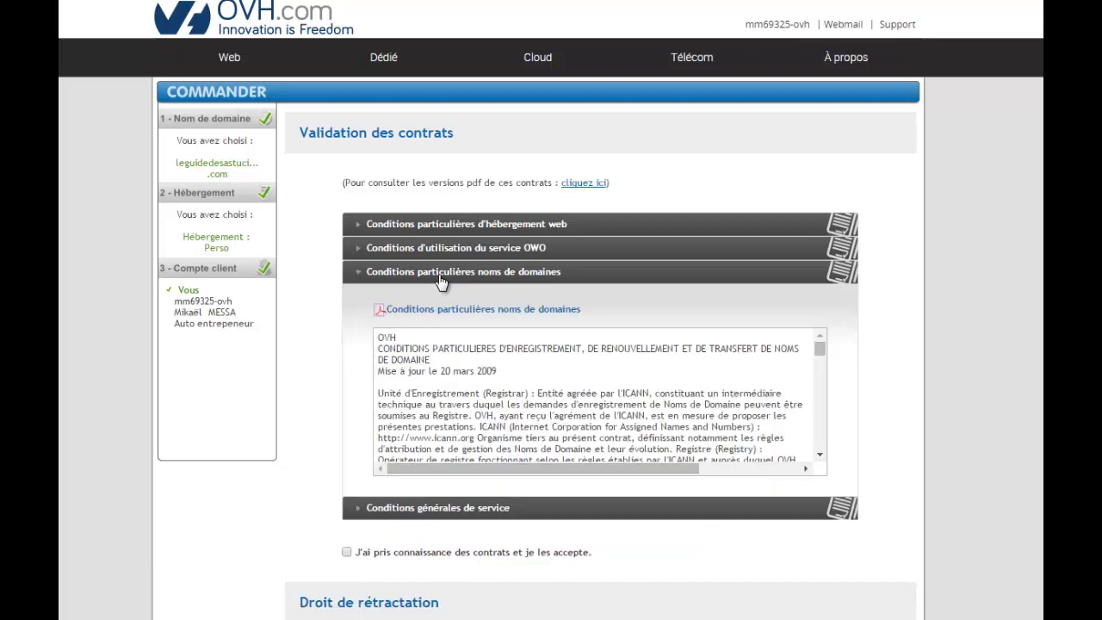
left_click(440, 274)
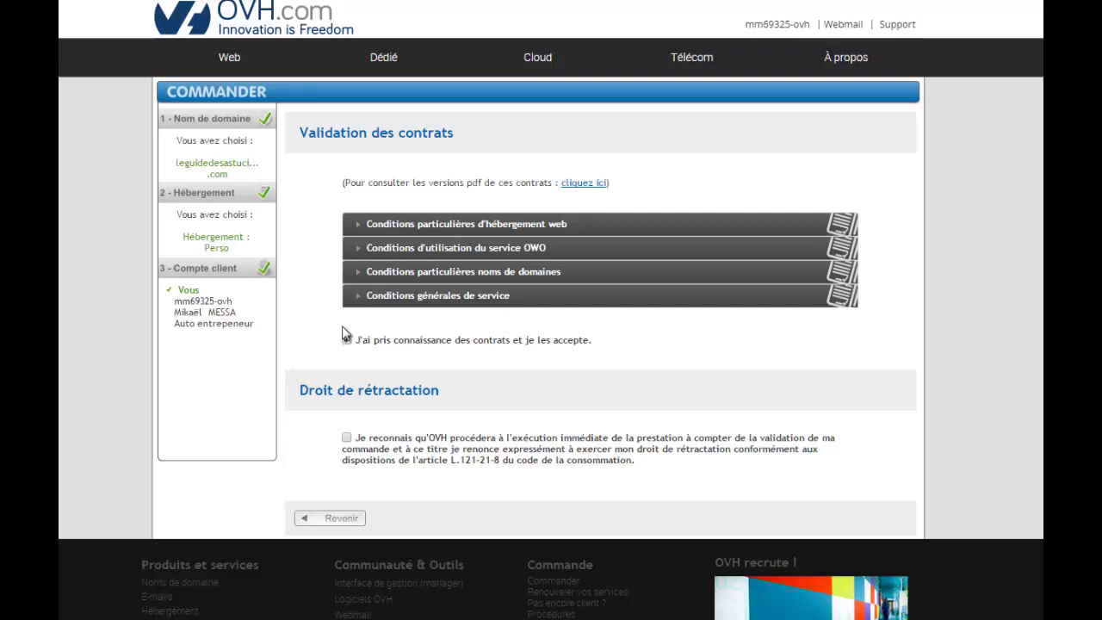
left_click(346, 437)
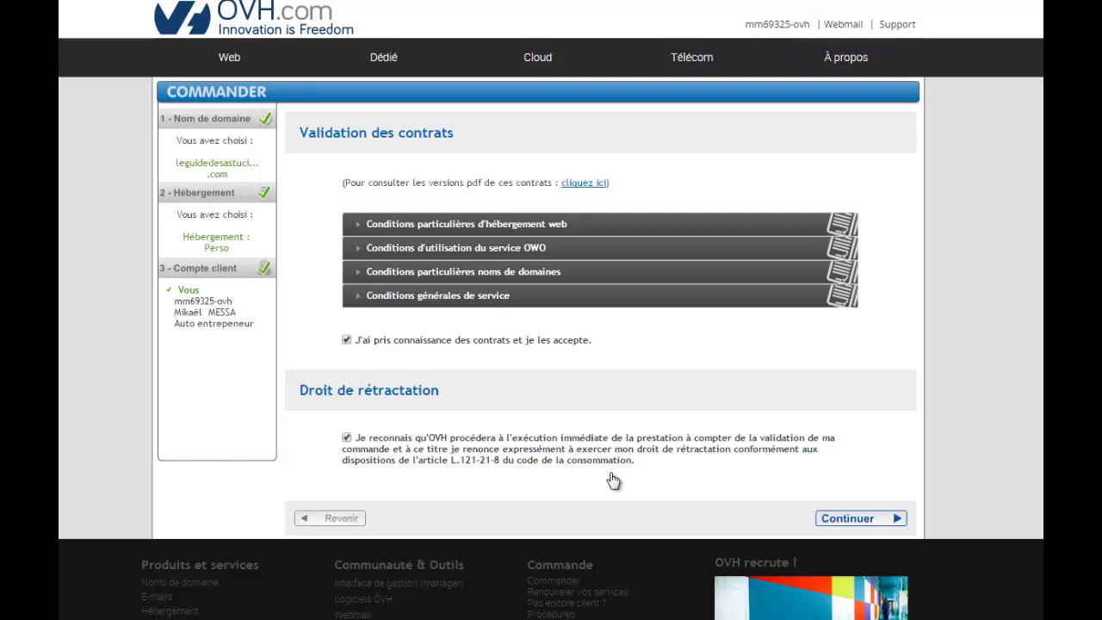
left_click(868, 520)
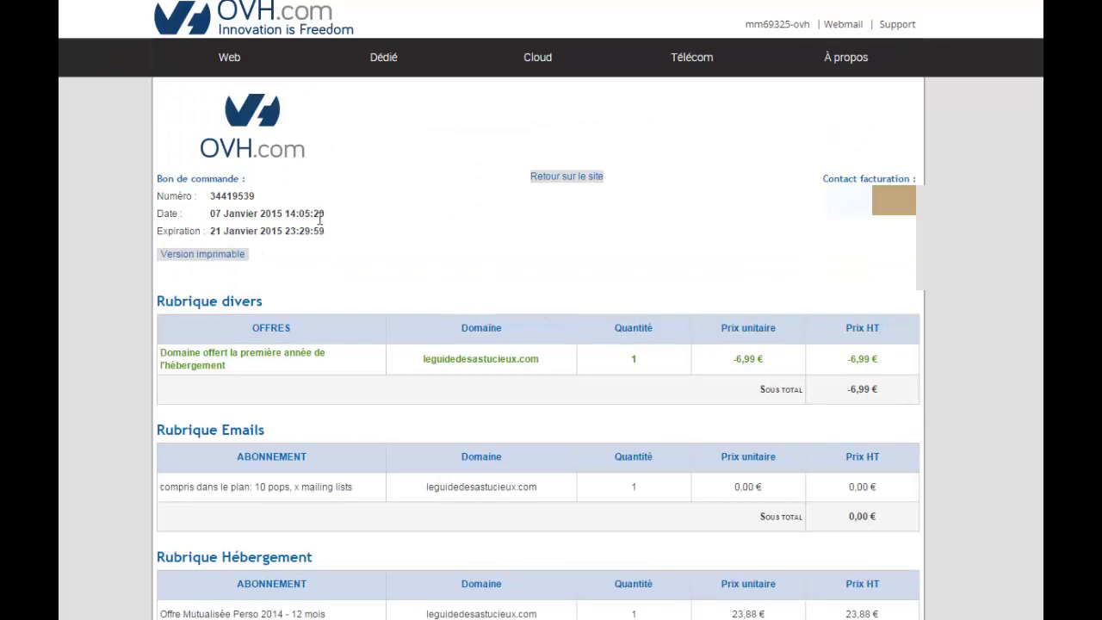
Check the order form's number, dates, items and price summary, and choose PayPal as the payment method.
triple_click(258, 197)
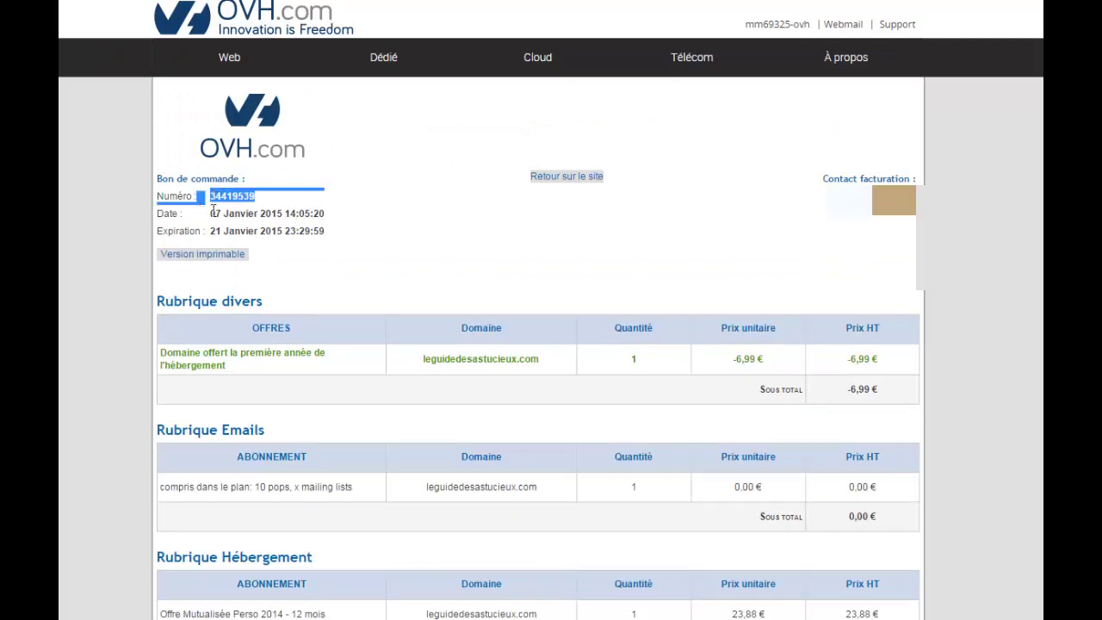
left_click(214, 209)
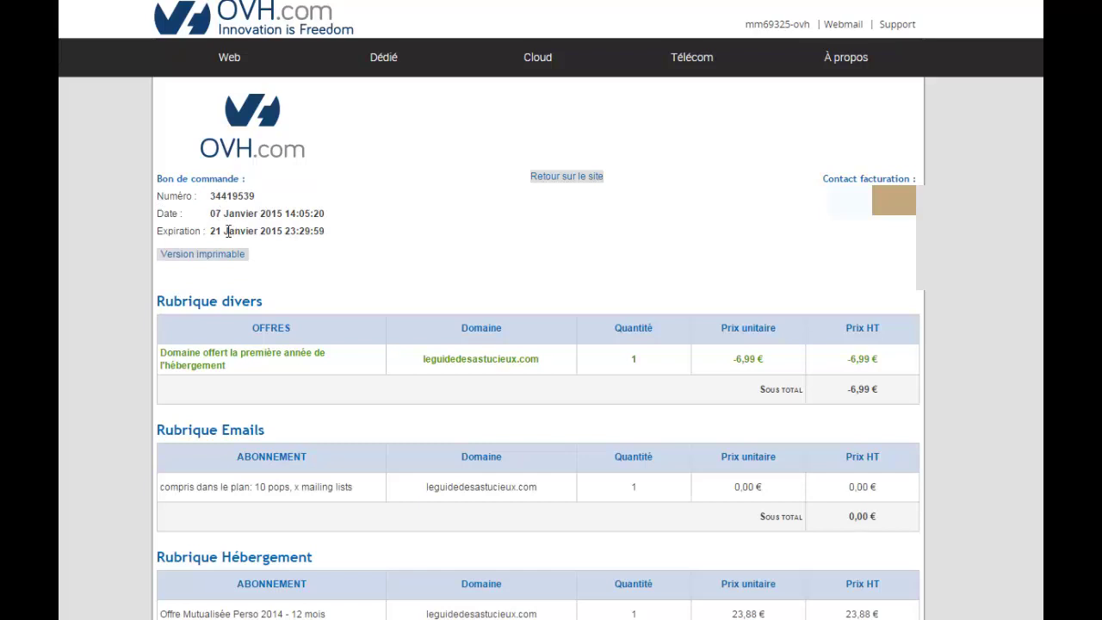
scroll(749, 218, "down", 2)
scroll(749, 218, "down", 1)
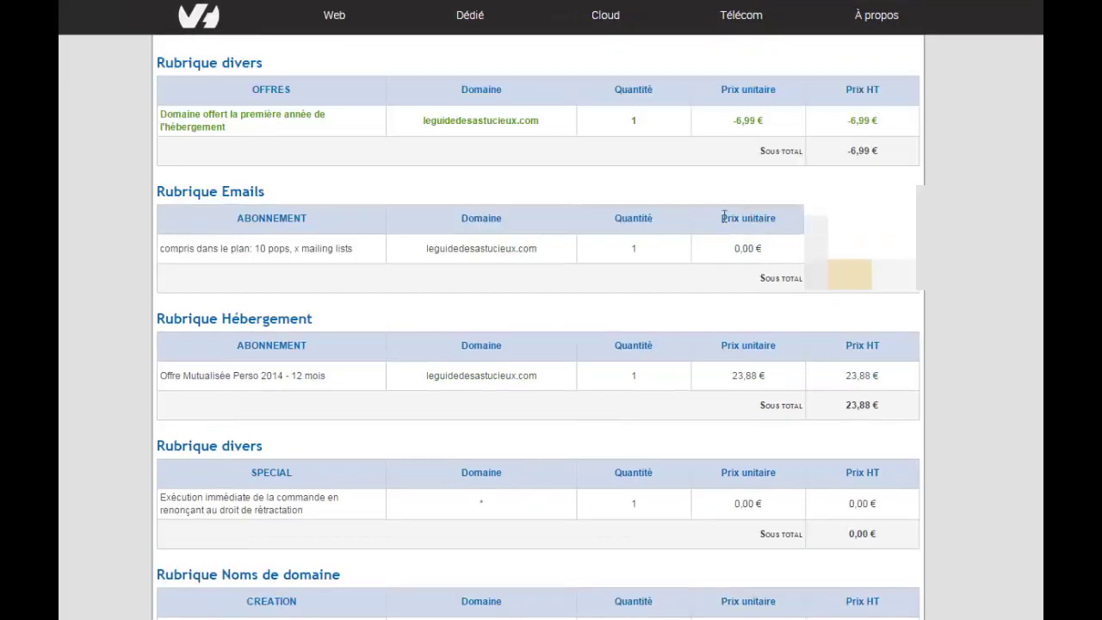
left_click_drag(728, 216, 852, 138)
left_click(969, 170)
scroll(892, 149, "down", 8)
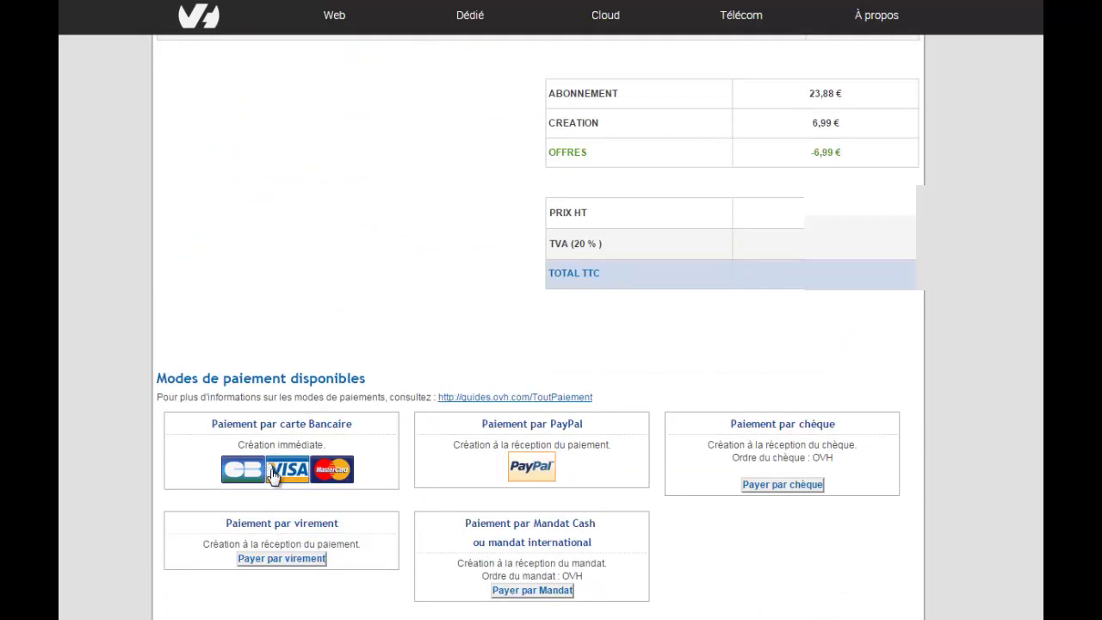
left_click(535, 476)
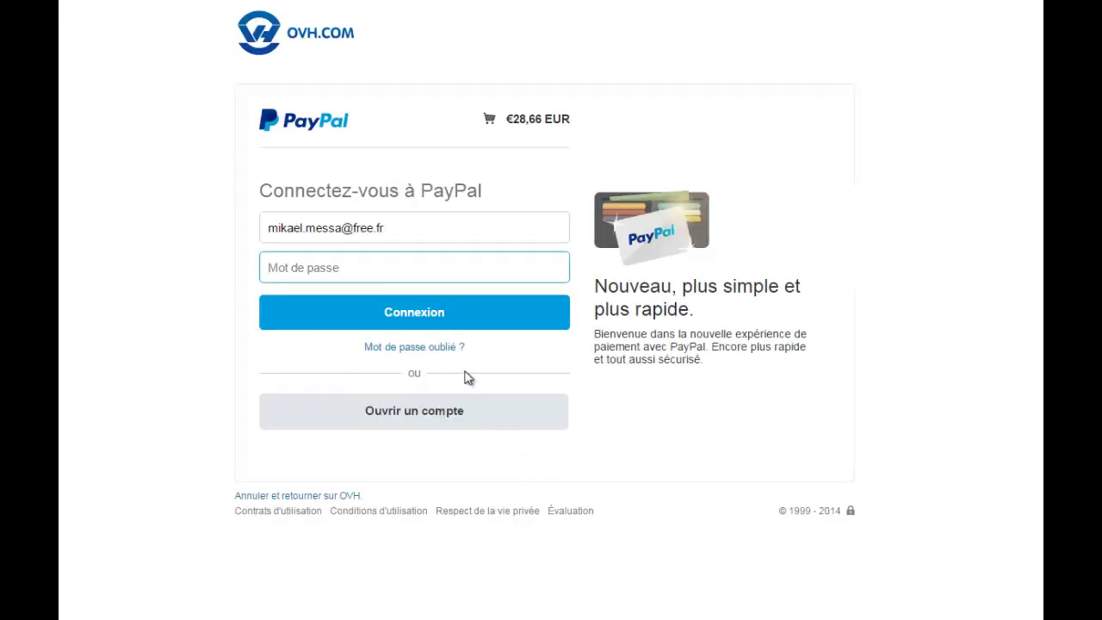
Enter the PayPal account password, log in and pay the order with the PayPal balance.
type("•••••••••••")
left_click(431, 325)
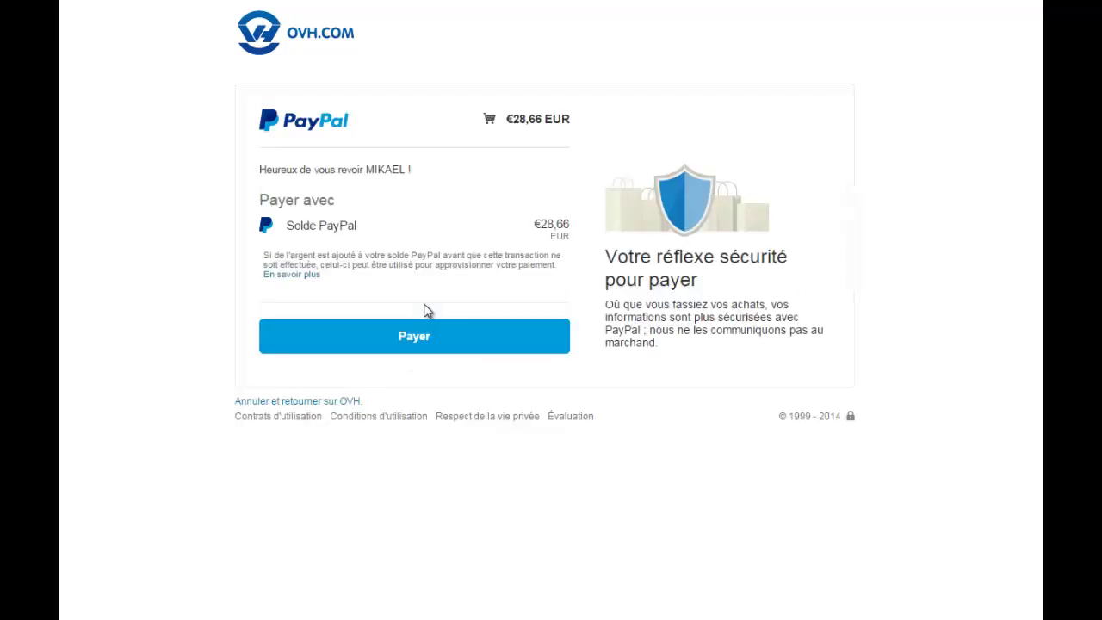
left_click(409, 343)
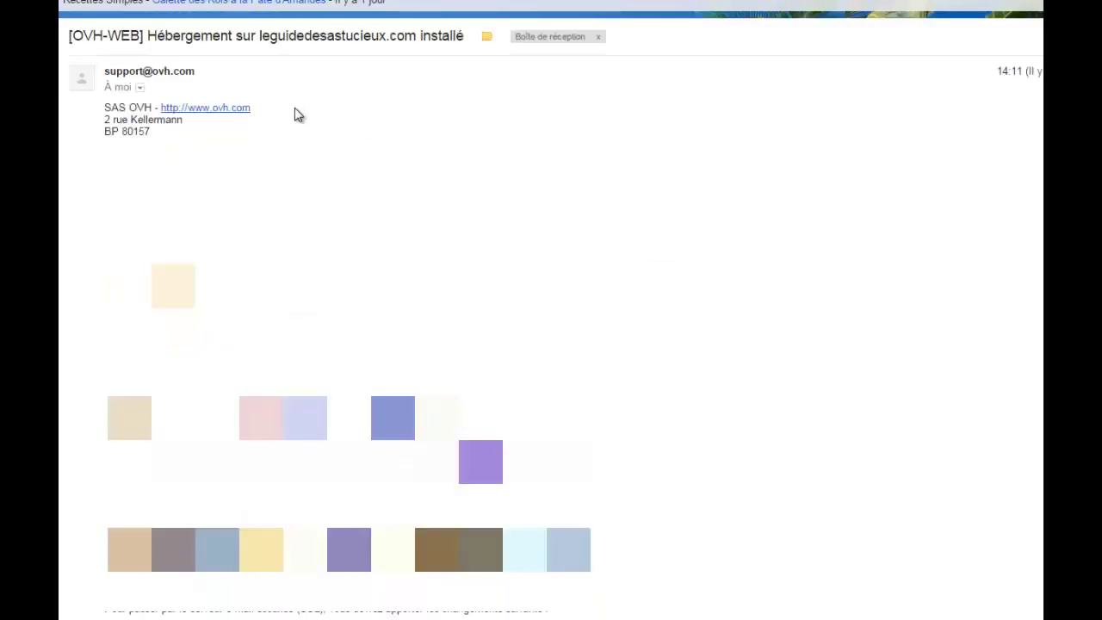
In the mailbox, examine OVH's hosting installation e-mail for leguidedesastucieux.com, including its FTP codes and e-mail settings.
left_click_drag(83, 36, 147, 36)
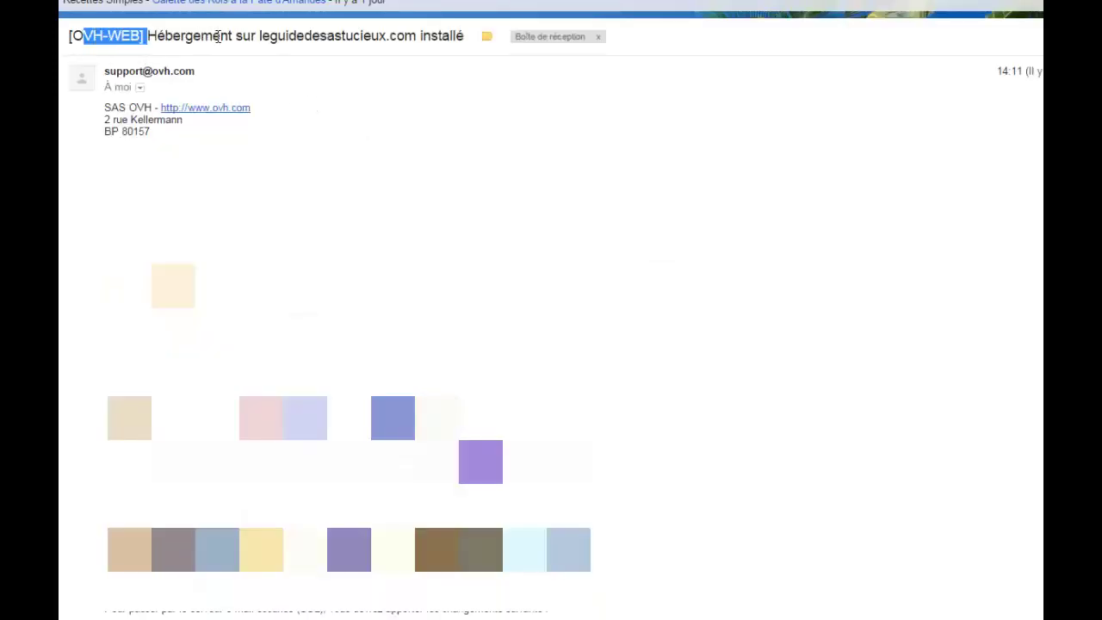
left_click_drag(218, 36, 483, 48)
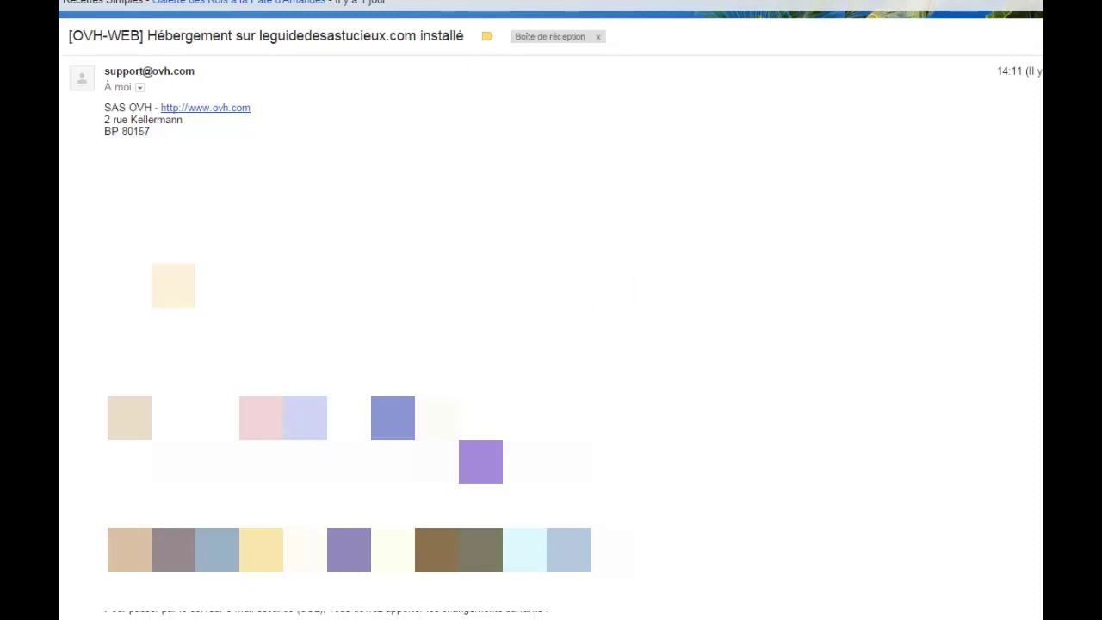
scroll(551, 310, "down", 1)
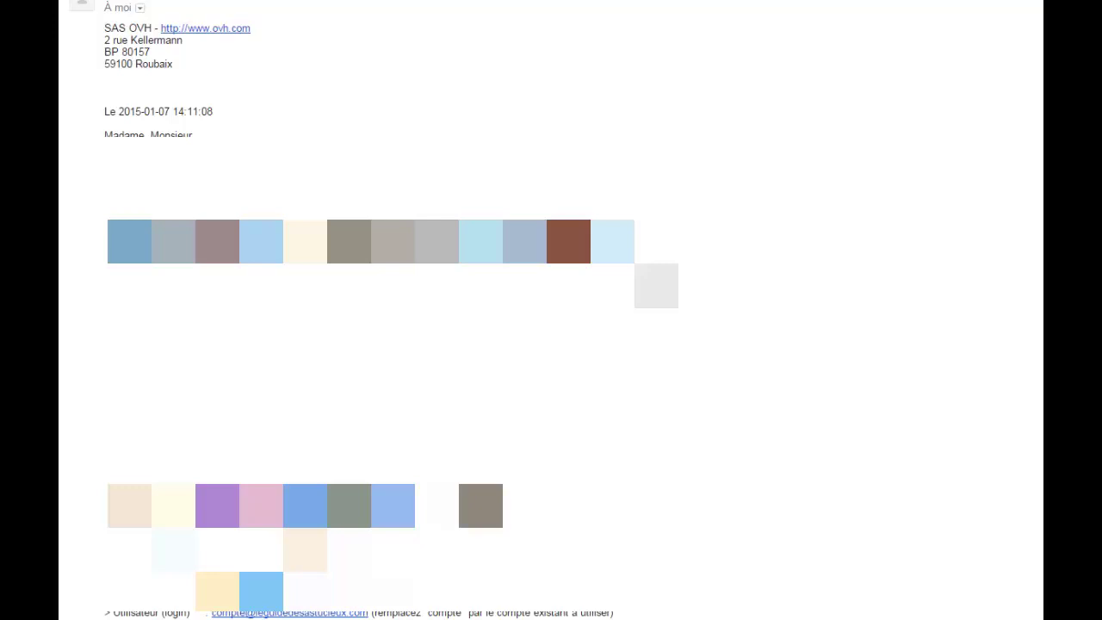
scroll(551, 310, "down", 4)
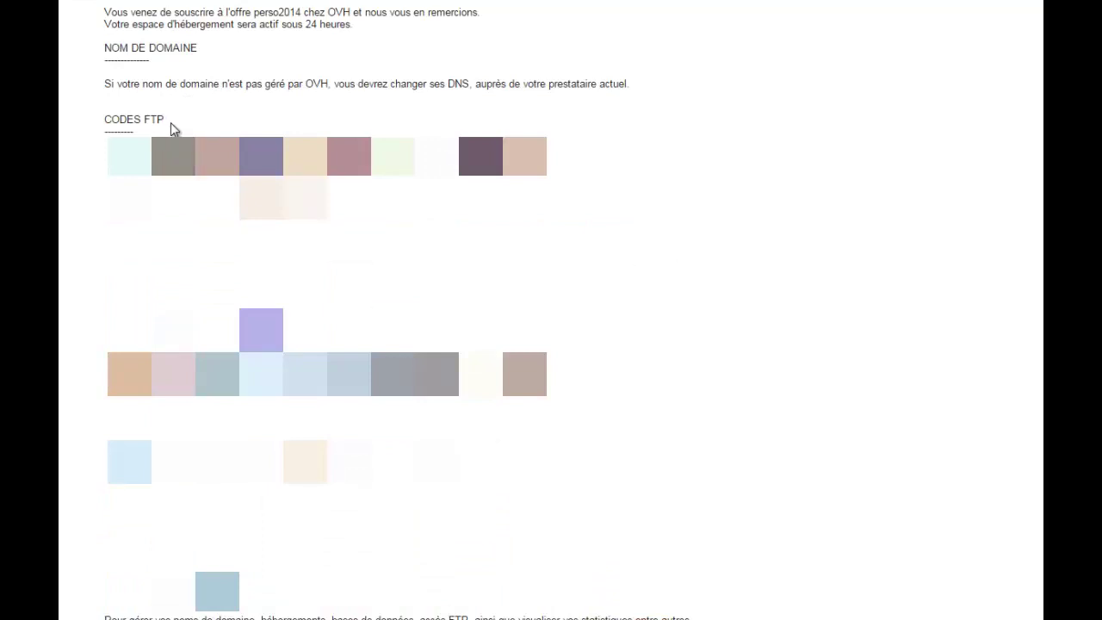
left_click_drag(175, 118, 127, 118)
scroll(551, 310, "down", 1)
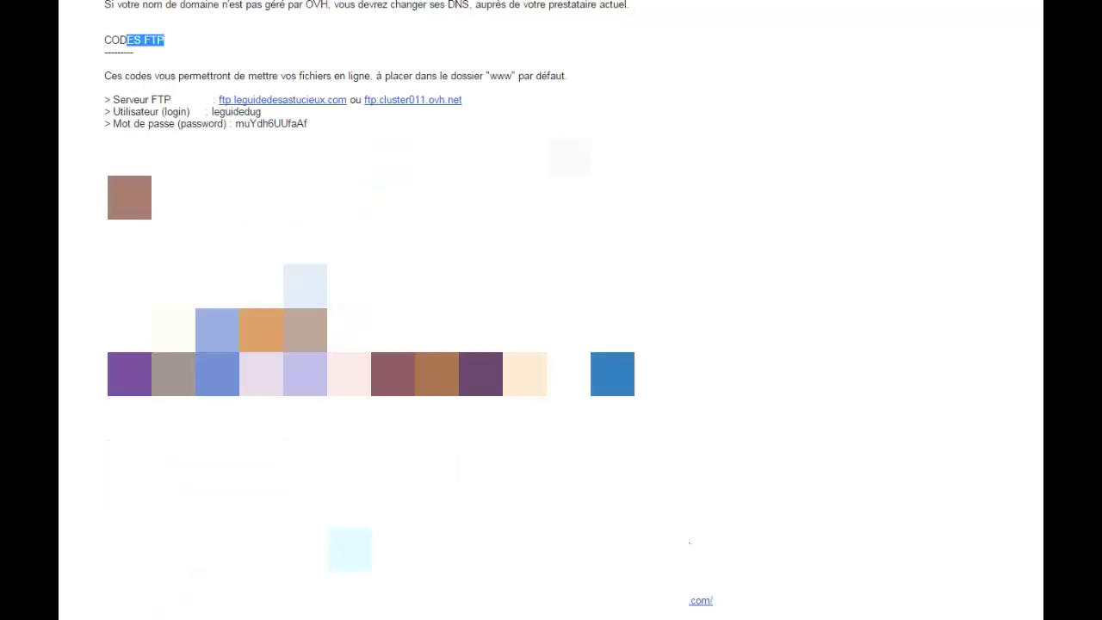
scroll(551, 310, "down", 1)
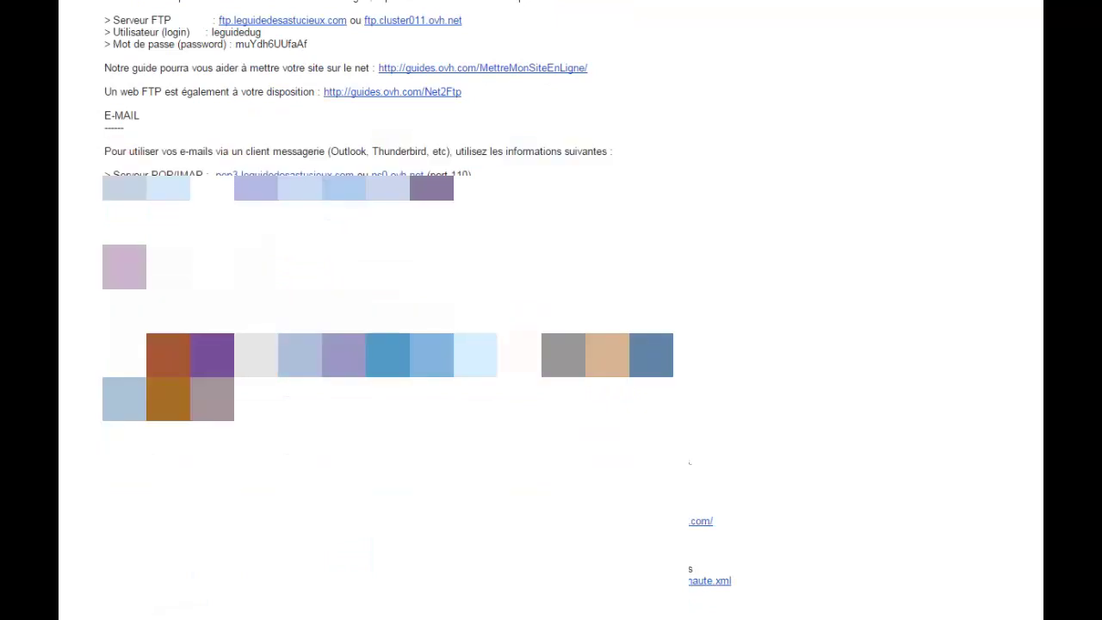
scroll(551, 310, "up", 4)
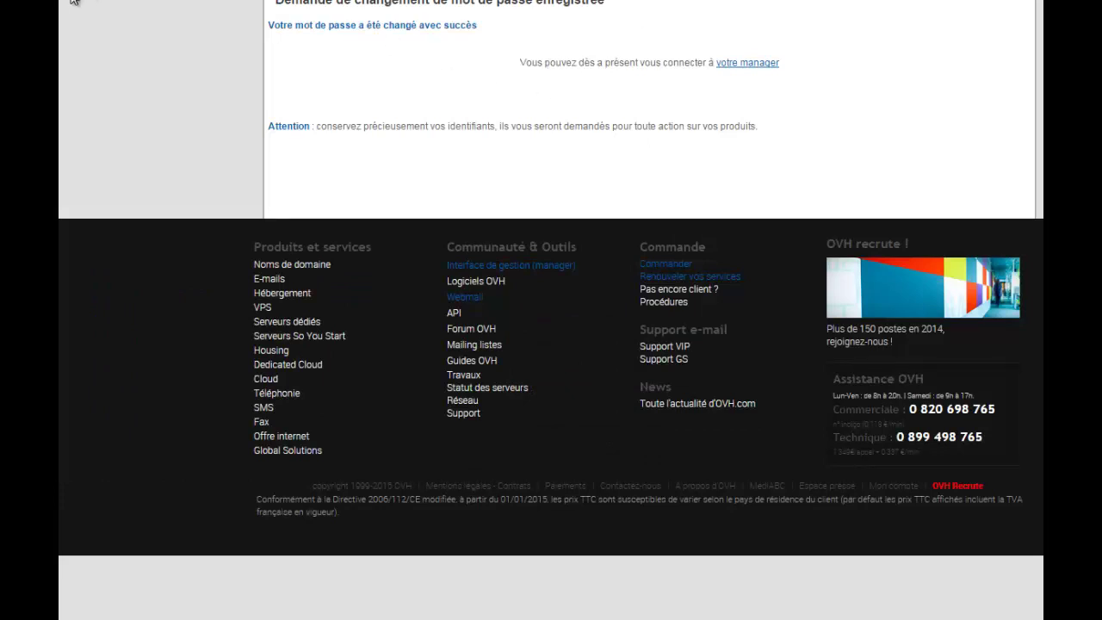
Switch back to the OVH site, open the client area and try to log in with the prefilled credentials.
scroll(63, 6, "up", 2)
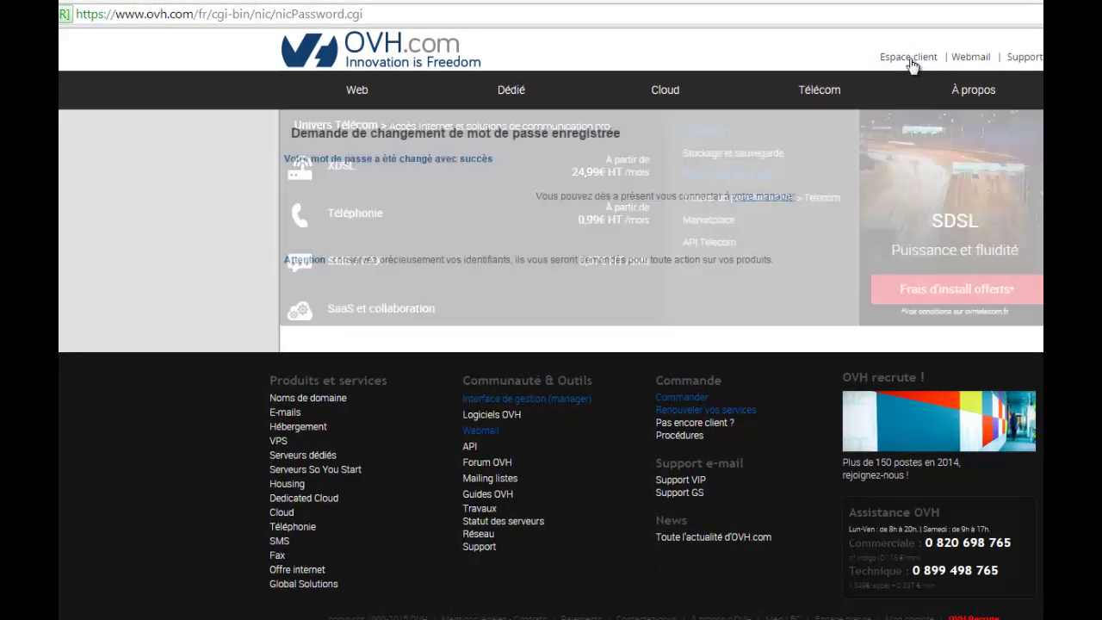
left_click(911, 61)
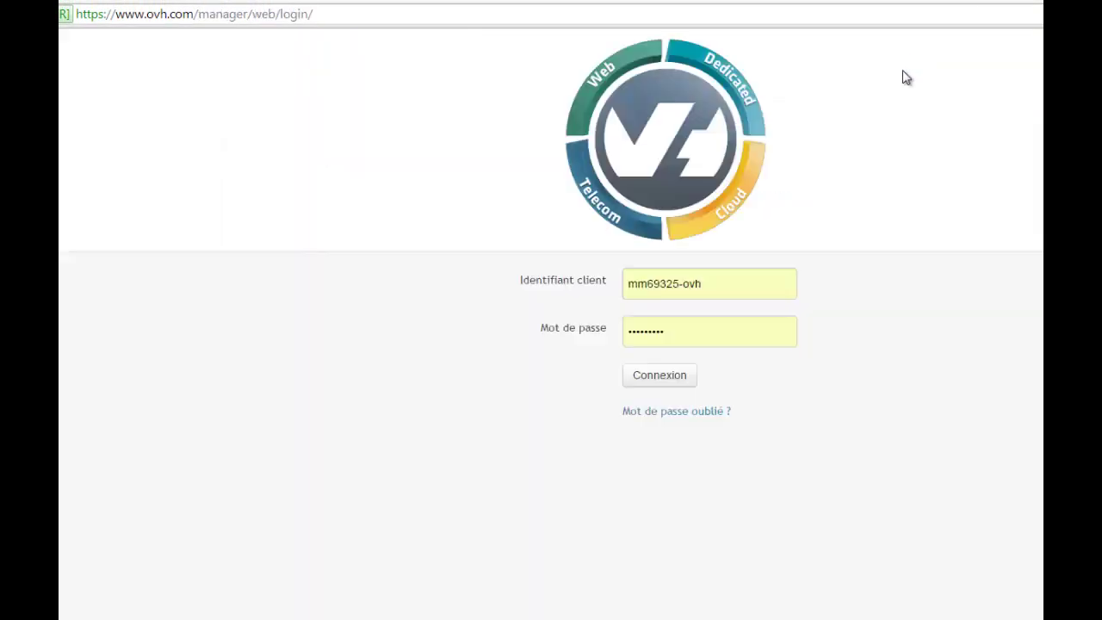
left_click(665, 380)
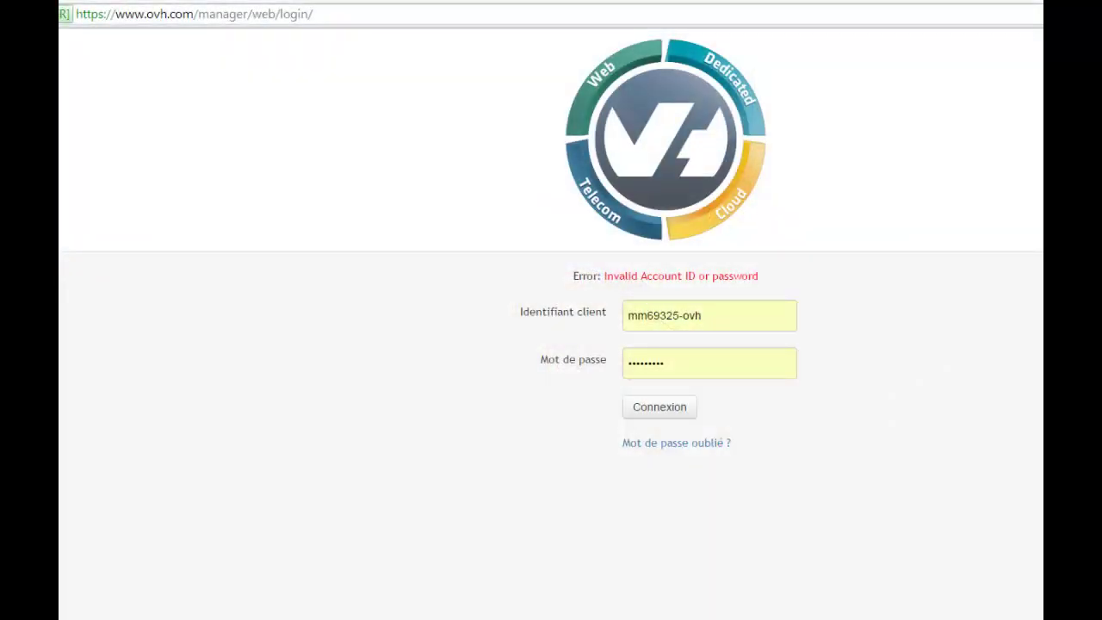
Replace the prefilled password by pasting the account password and log in to the client area.
double_click(635, 368)
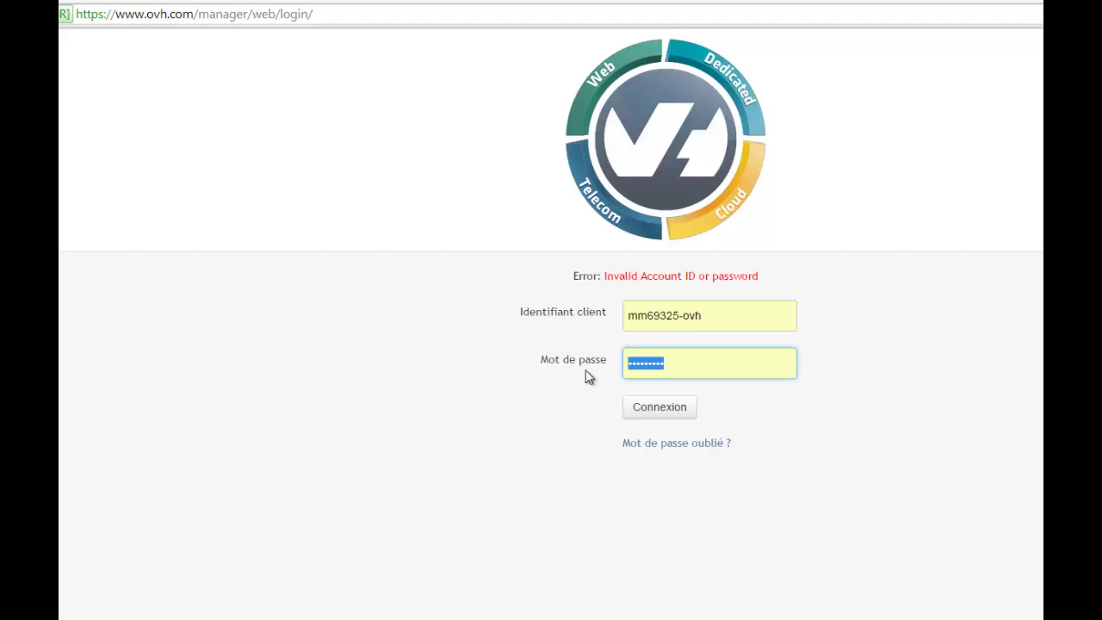
right_click(639, 370)
left_click(678, 460)
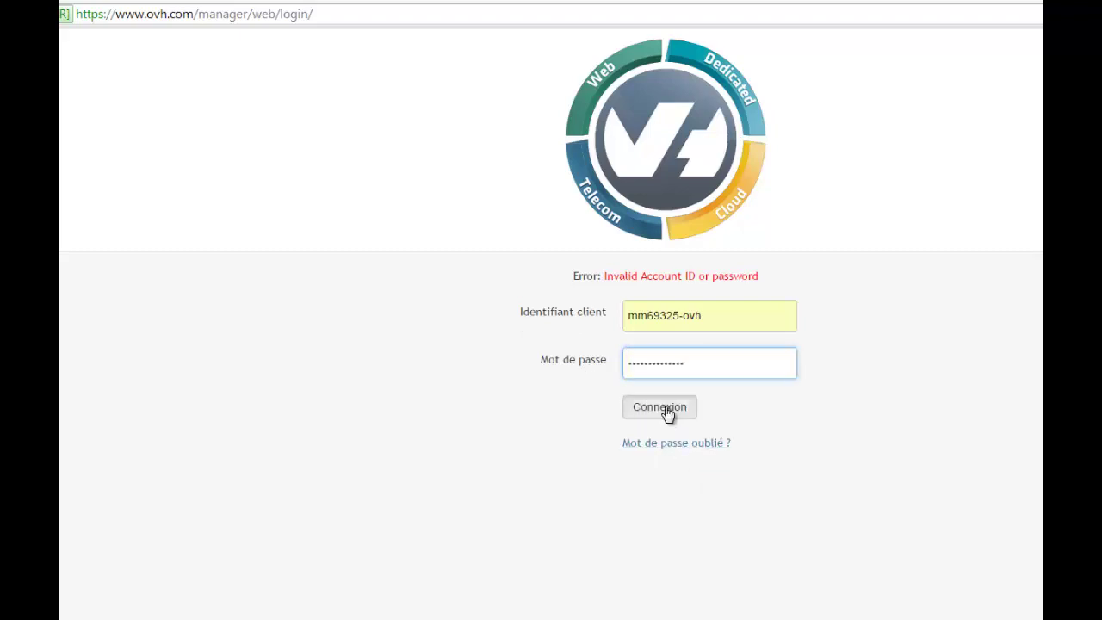
left_click(669, 414)
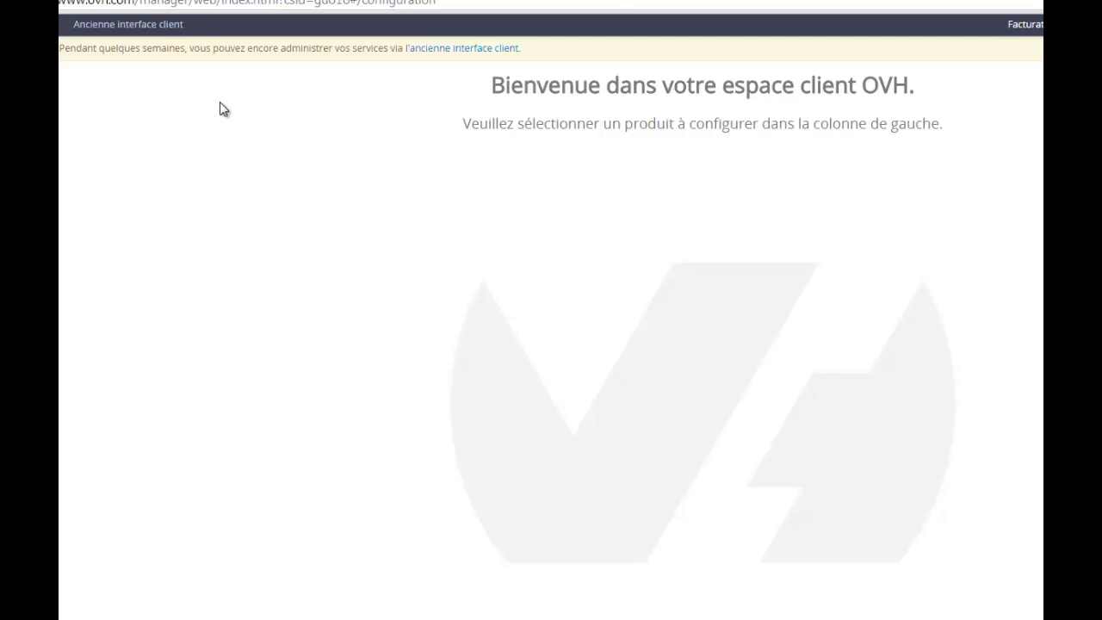
Switch to the old client interface and open the hosting management of leguidedesastucieux.com.
left_click(109, 25)
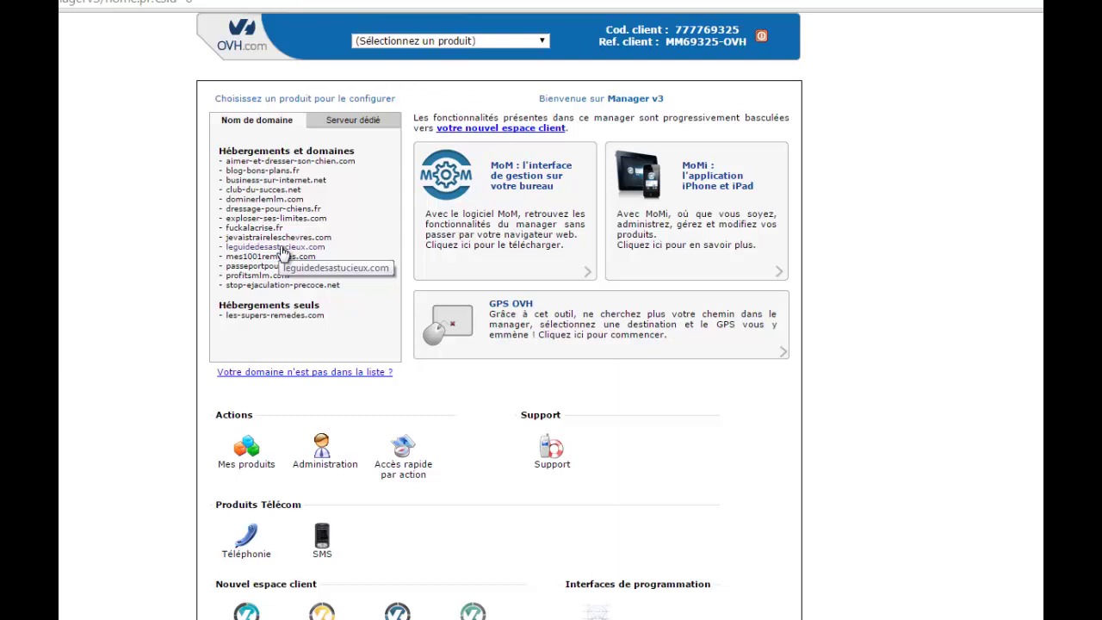
left_click(282, 247)
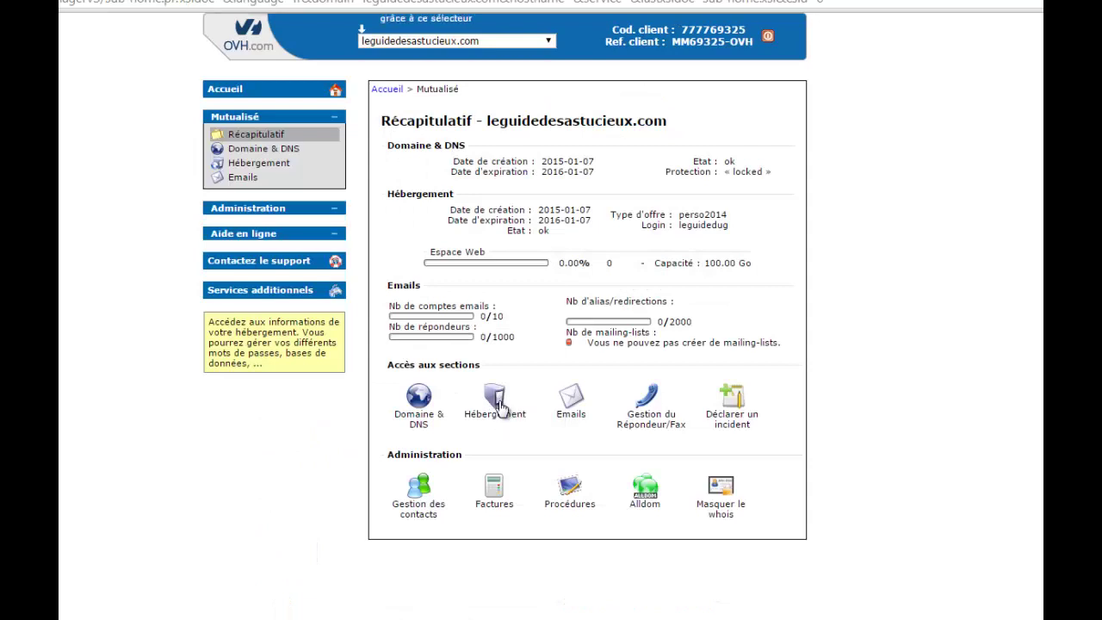
left_click(498, 403)
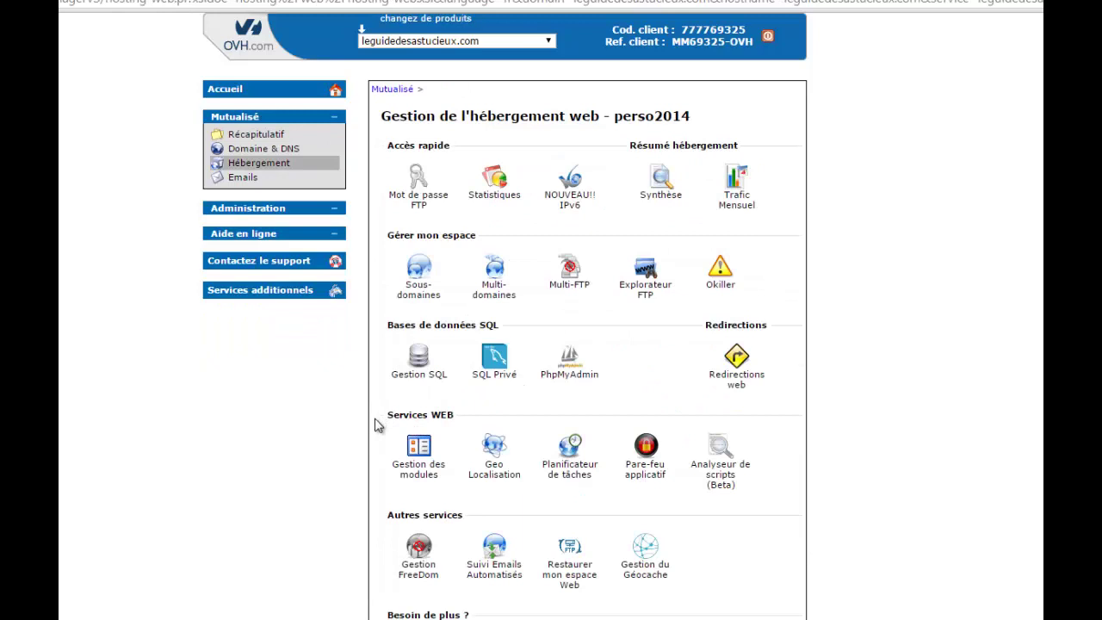
Go to the hosting's module management and add the WordPress3 3.9.2 blog module.
mouse_move(405, 447)
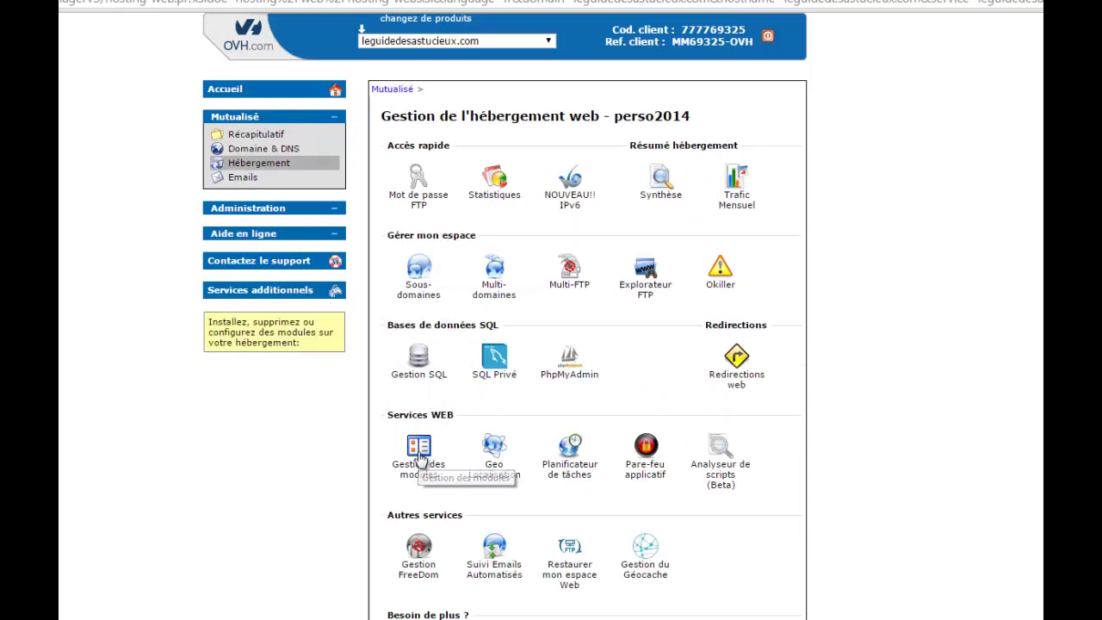
left_click(418, 452)
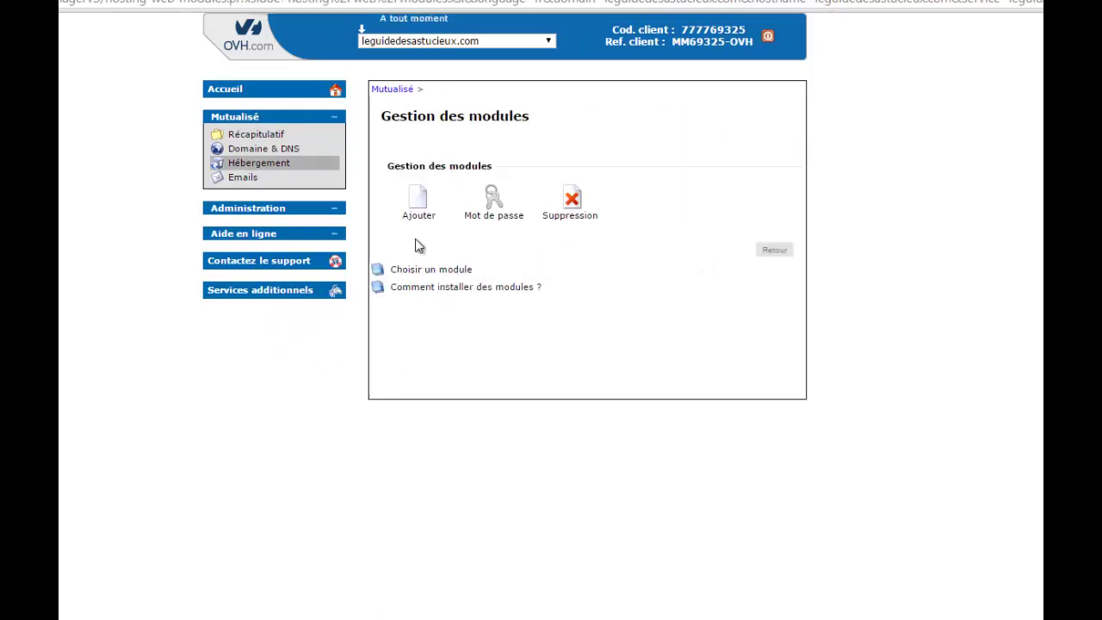
mouse_move(418, 215)
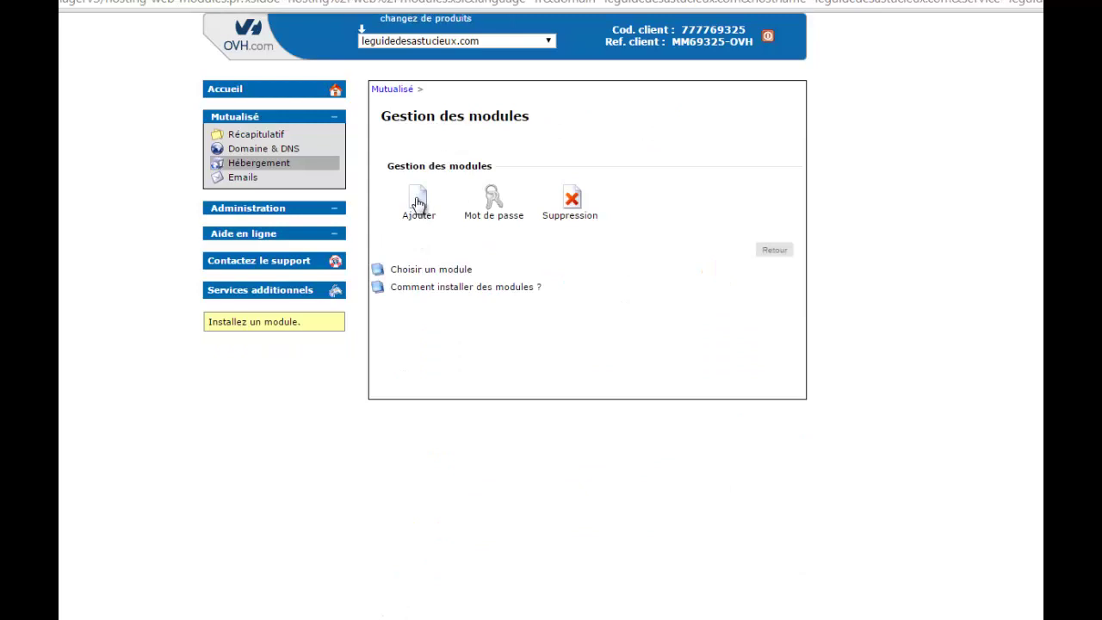
left_click(422, 200)
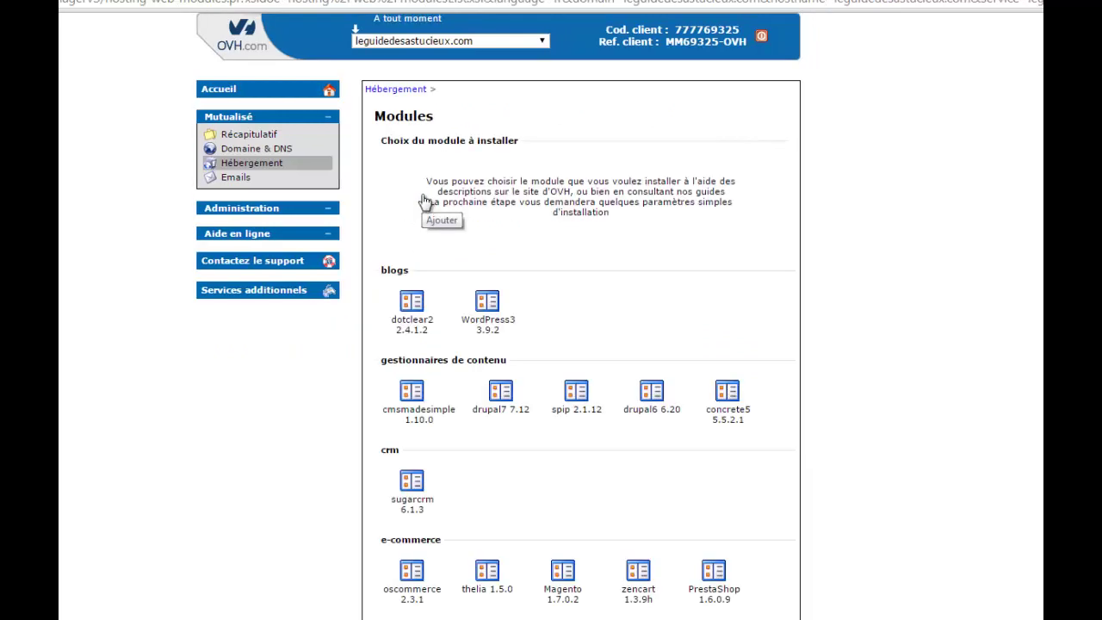
left_click(488, 303)
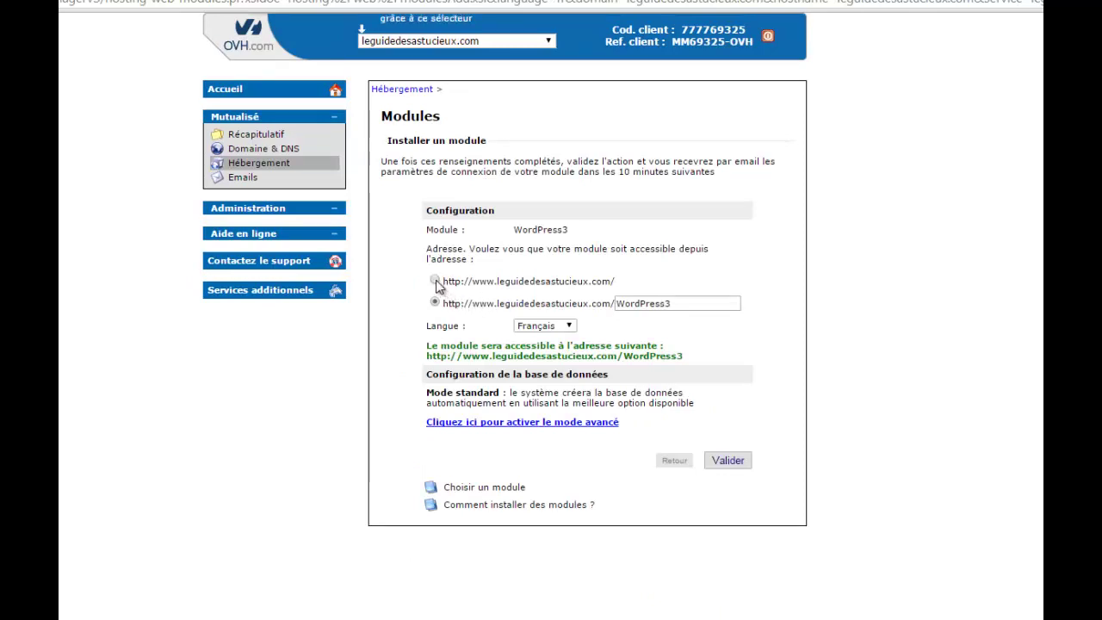
left_click(436, 280)
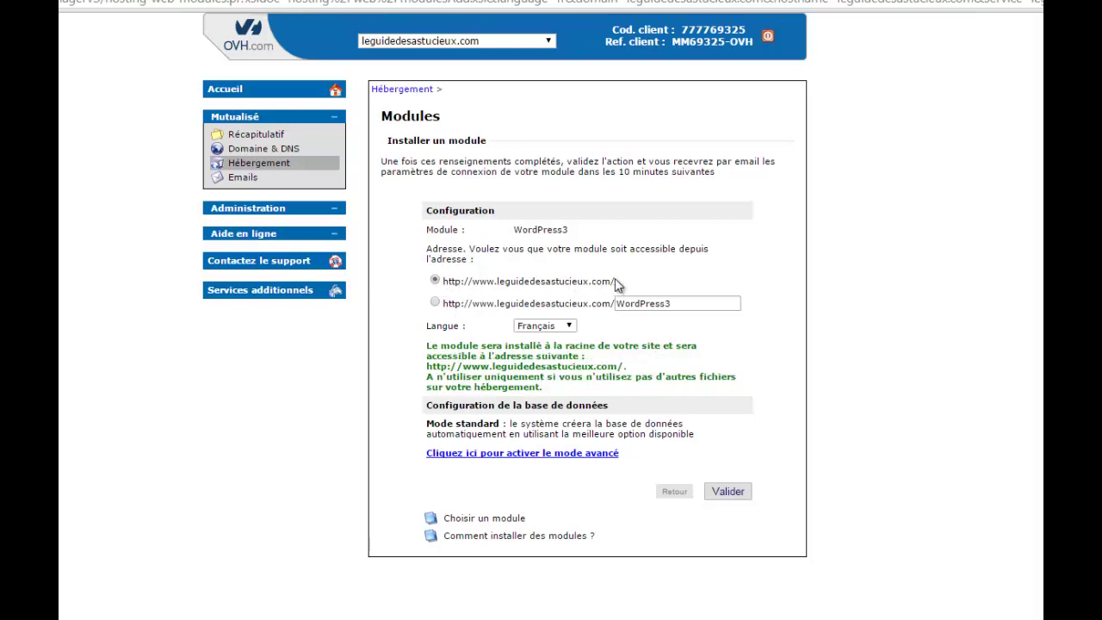
left_click(435, 303)
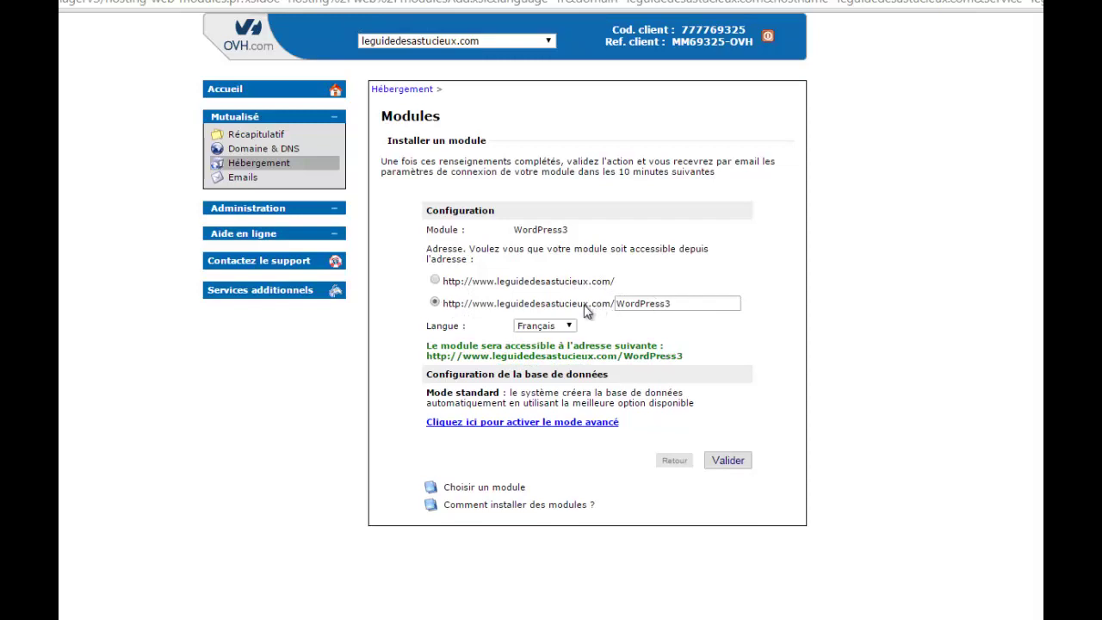
left_click(641, 306)
double_click(641, 306)
left_click(435, 282)
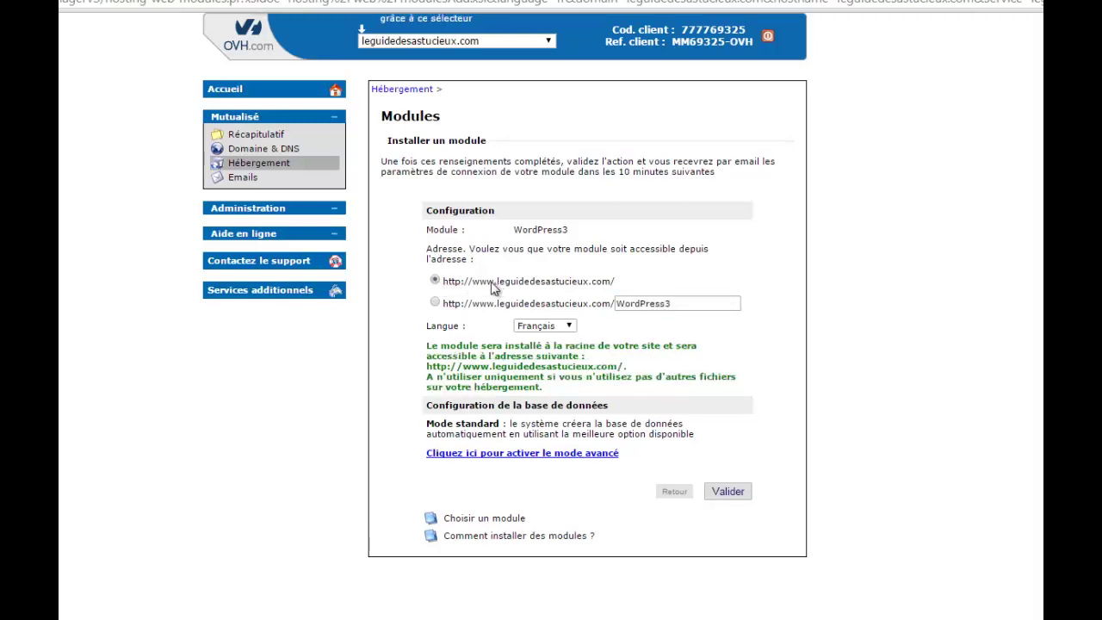
left_click_drag(494, 290, 605, 288)
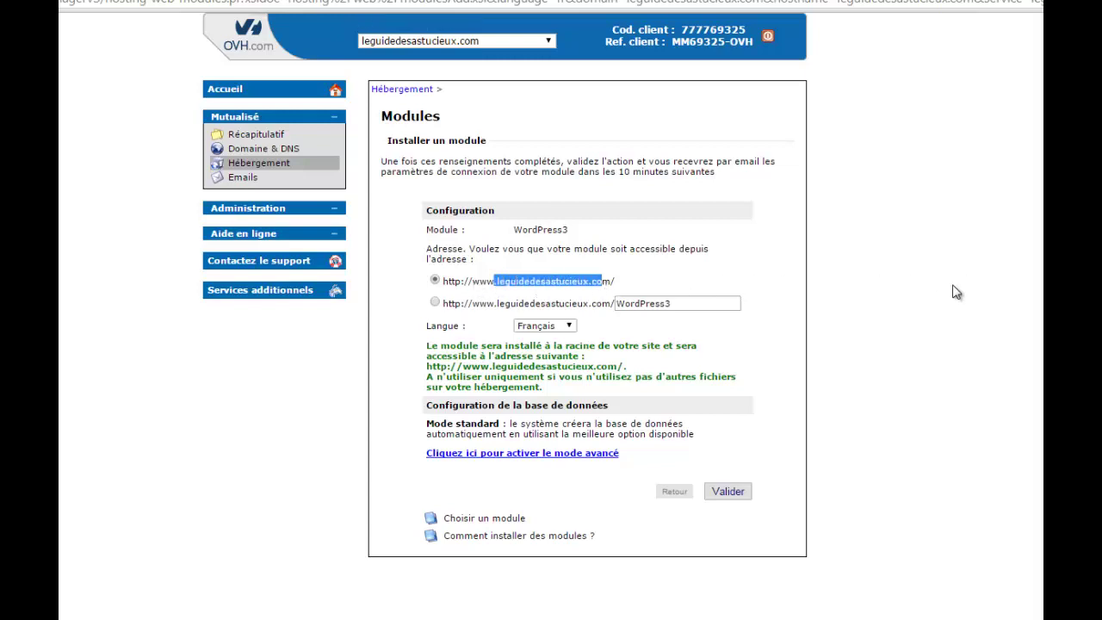
left_click(738, 494)
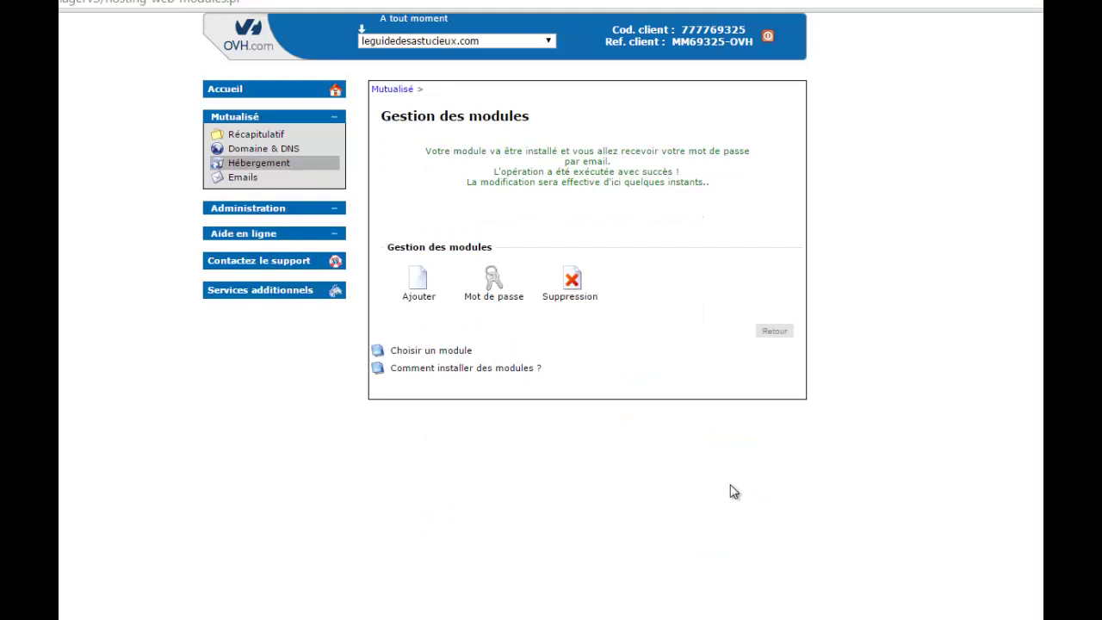